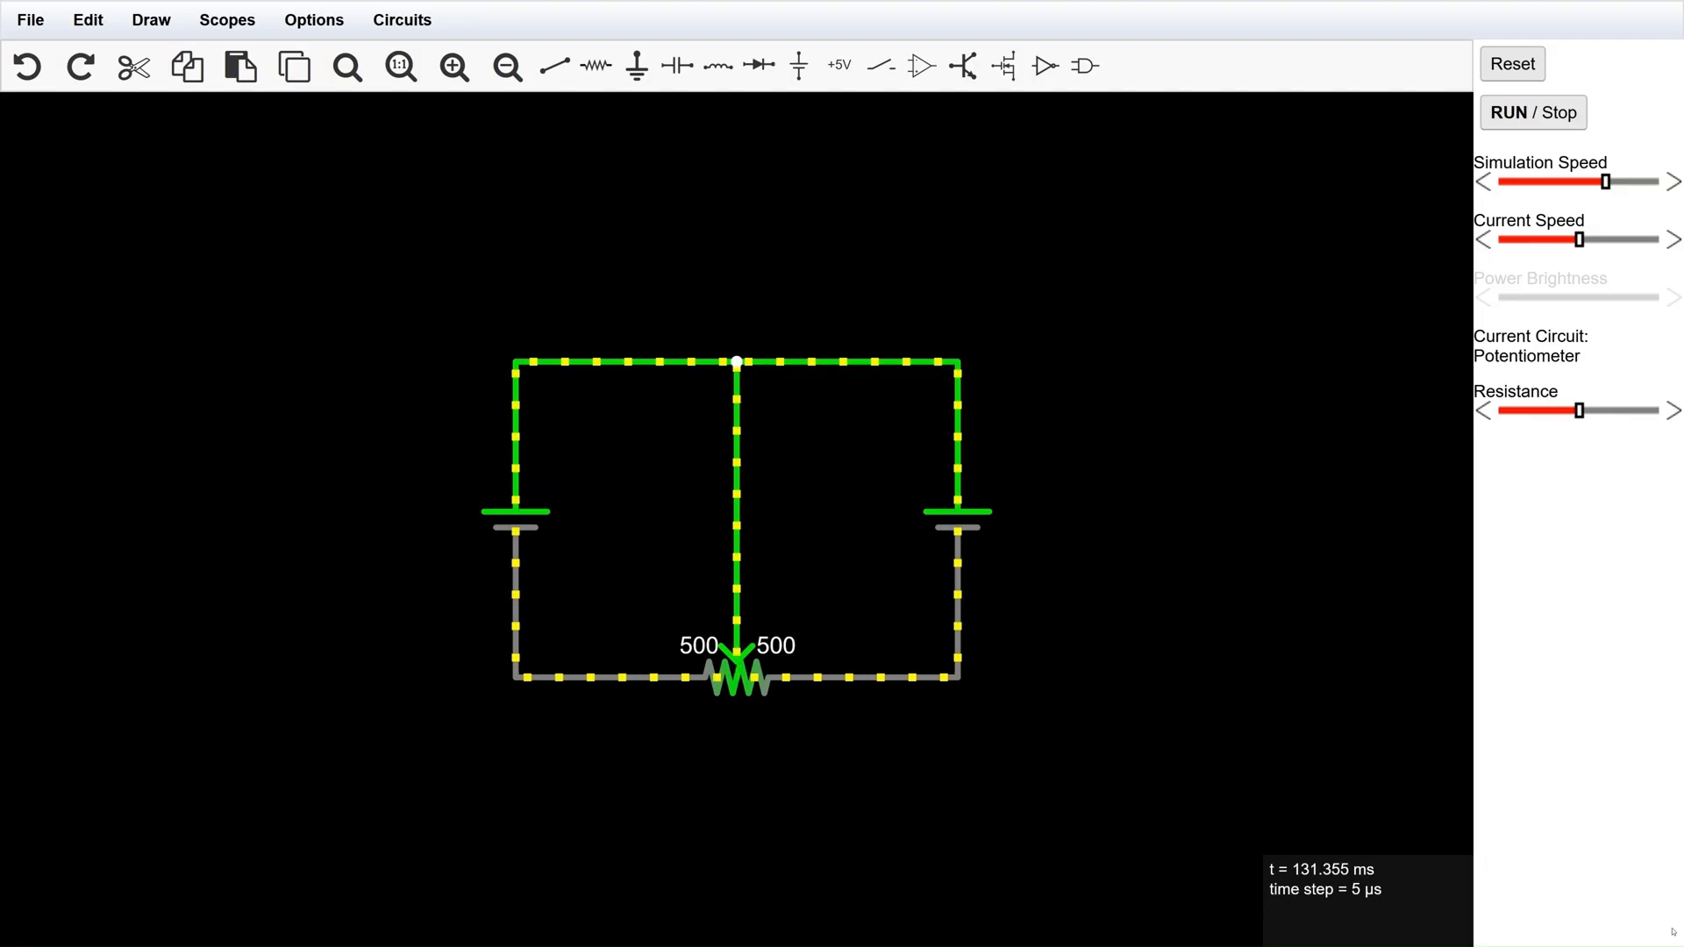
# Move the whole circuit up and to the left, and delete everything except the potentiometer.
pyautogui.hotkey('ctrl', 'a')
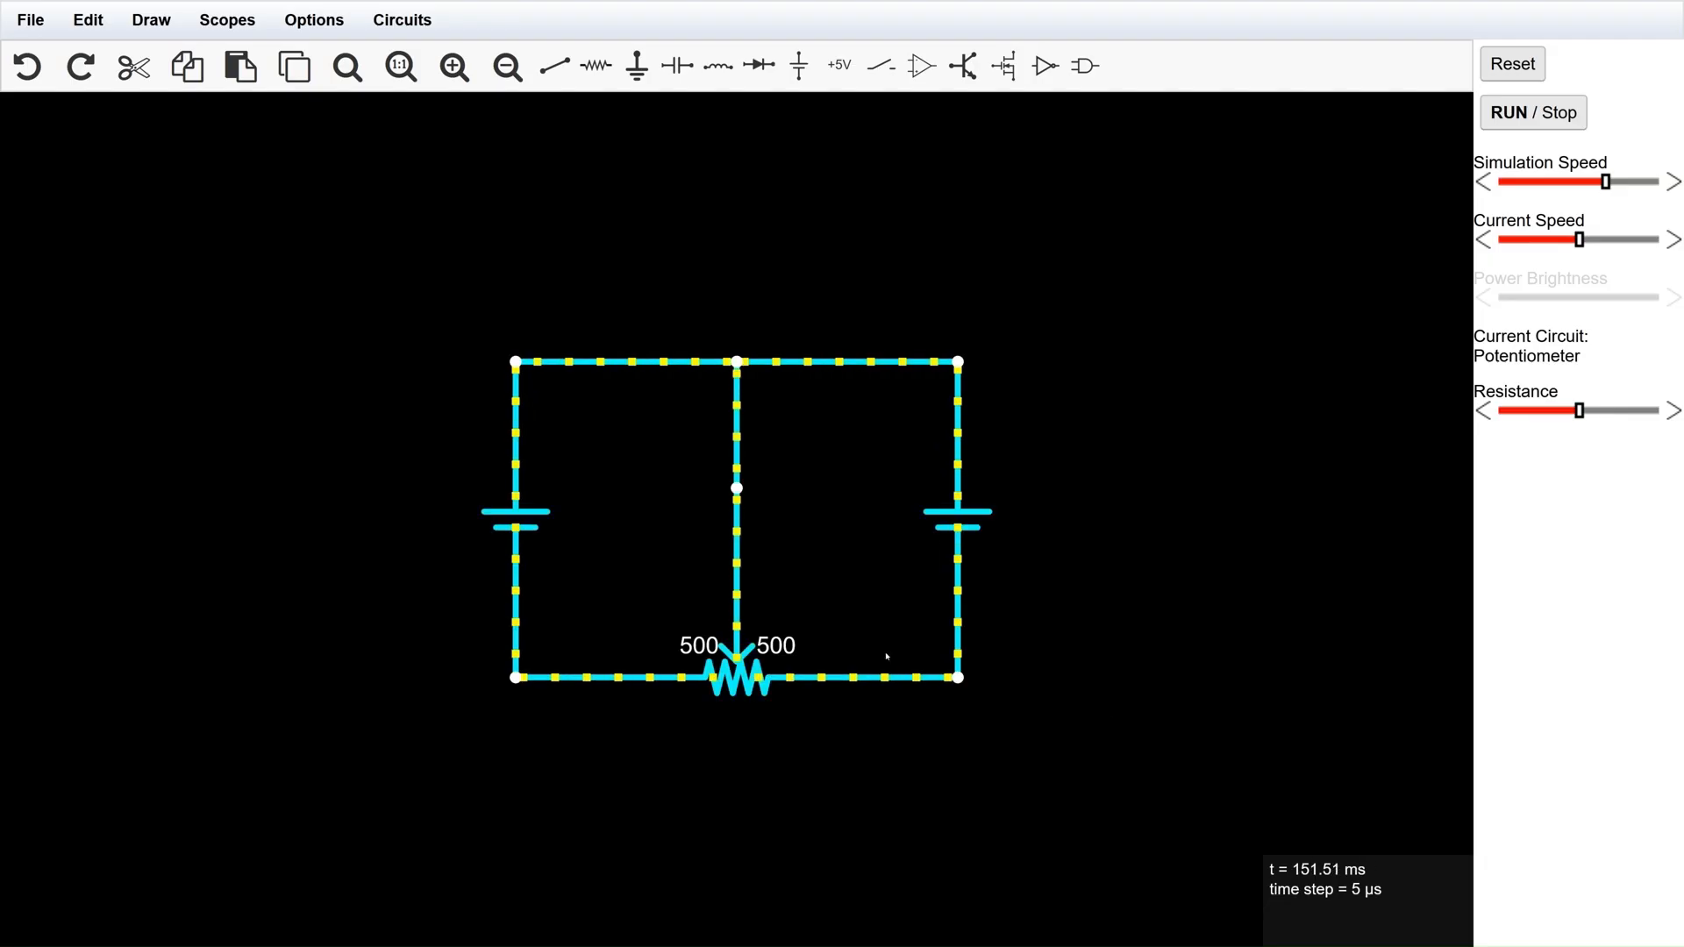
pyautogui.moveTo(761, 691); pyautogui.dragTo(445, 502)
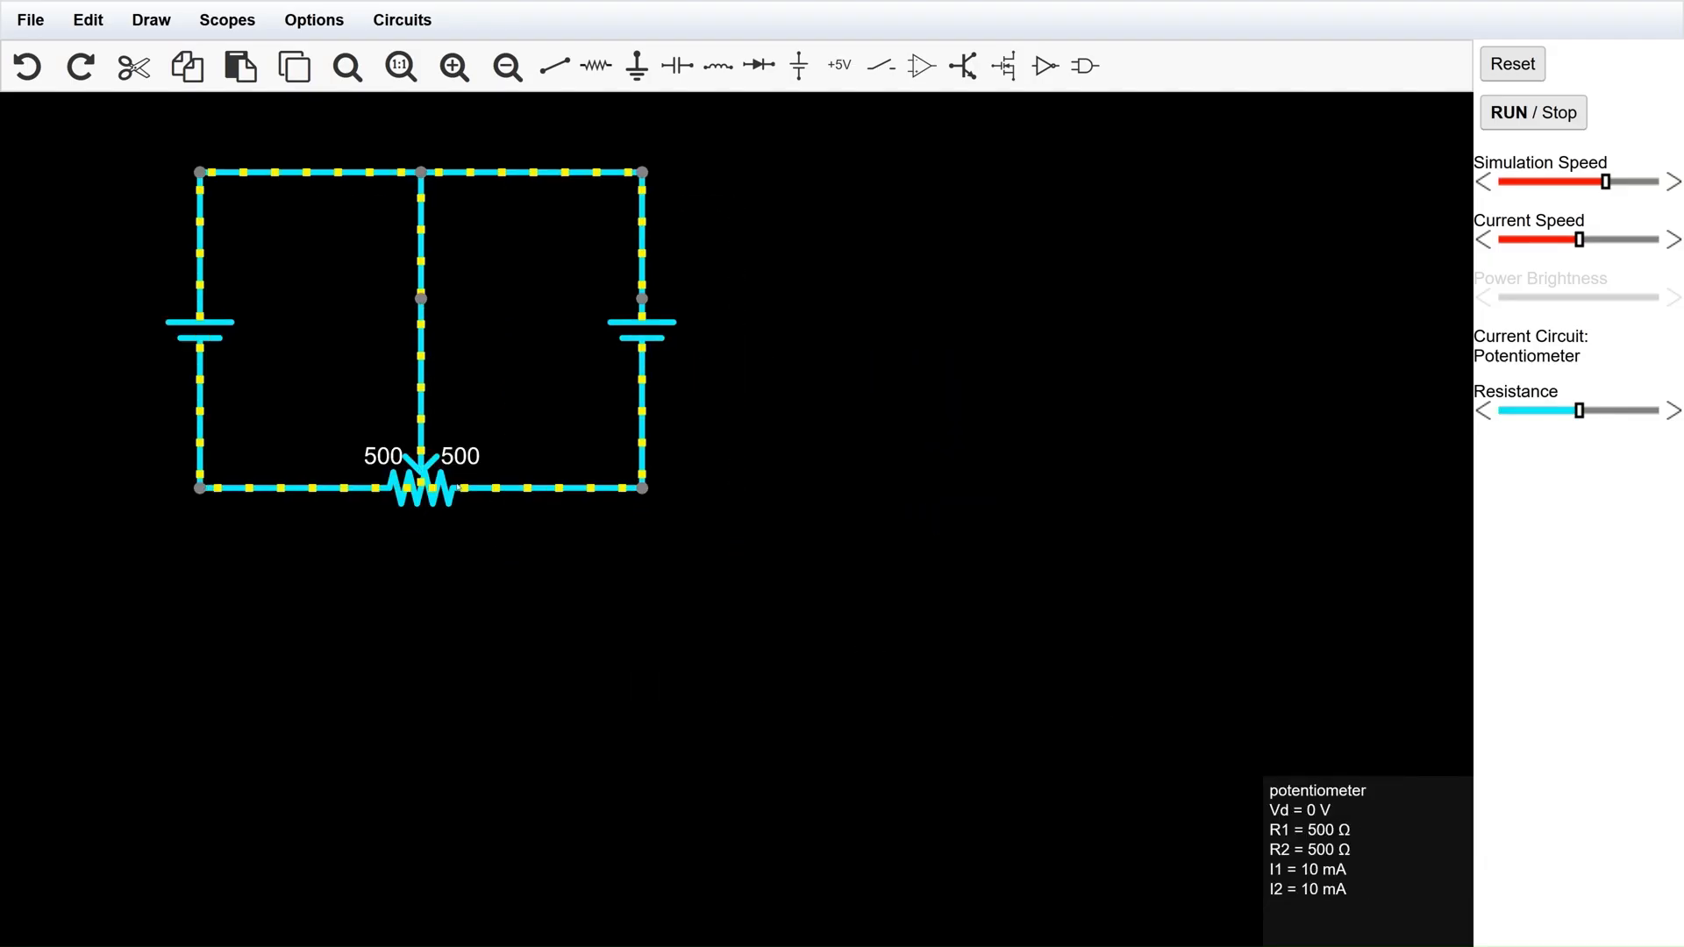
pyautogui.click(922, 492)
pyautogui.moveTo(756, 259); pyautogui.dragTo(197, 150)
pyautogui.press('Delete')
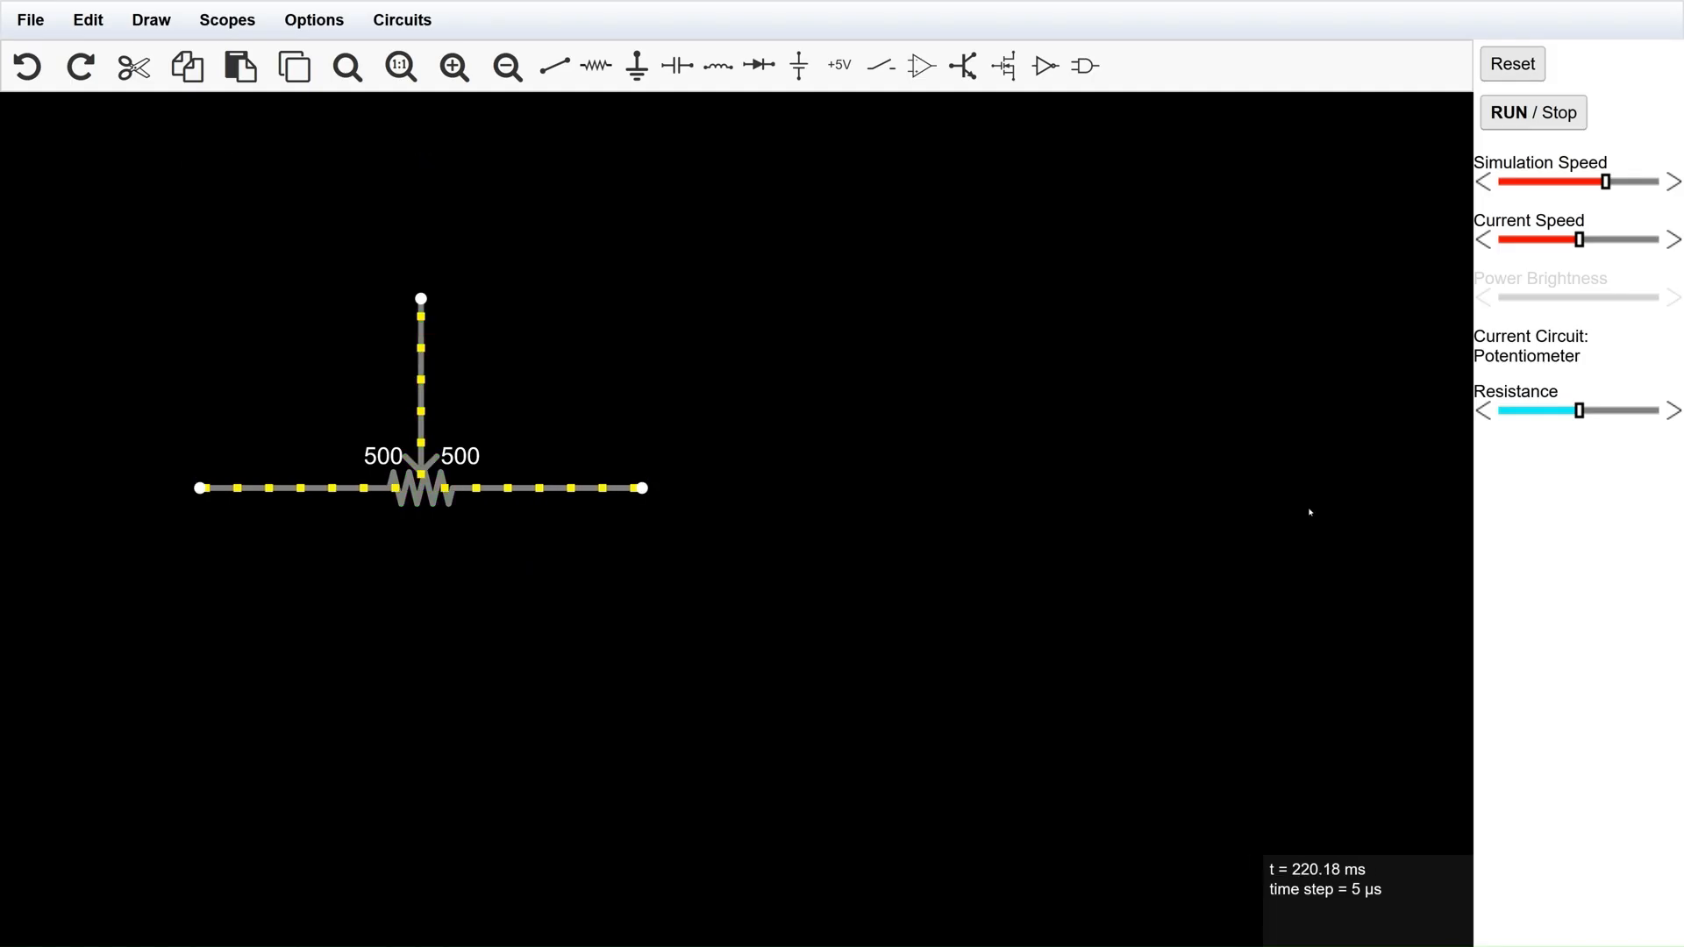
# Draw two 1k resistors in series beside the potentiometer, with a vertical wire rising from their shared node.
pyautogui.rightClick(951, 267)
pyautogui.click(972, 308)
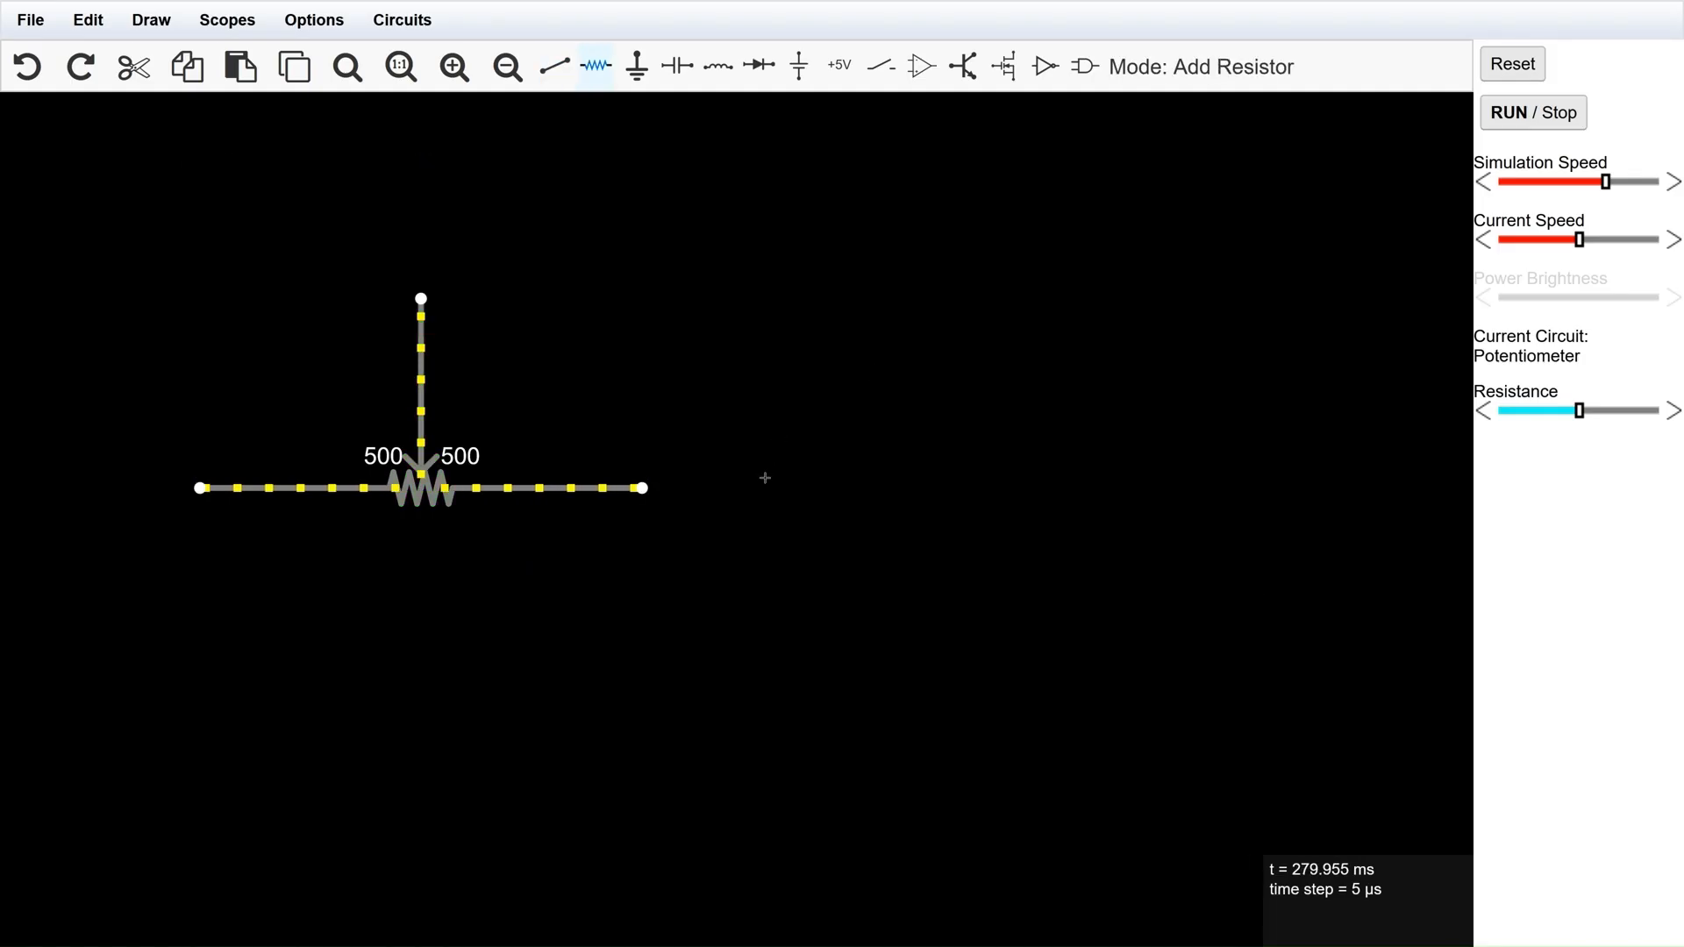
pyautogui.moveTo(765, 488); pyautogui.dragTo(1225, 478)
pyautogui.rightClick(951, 267)
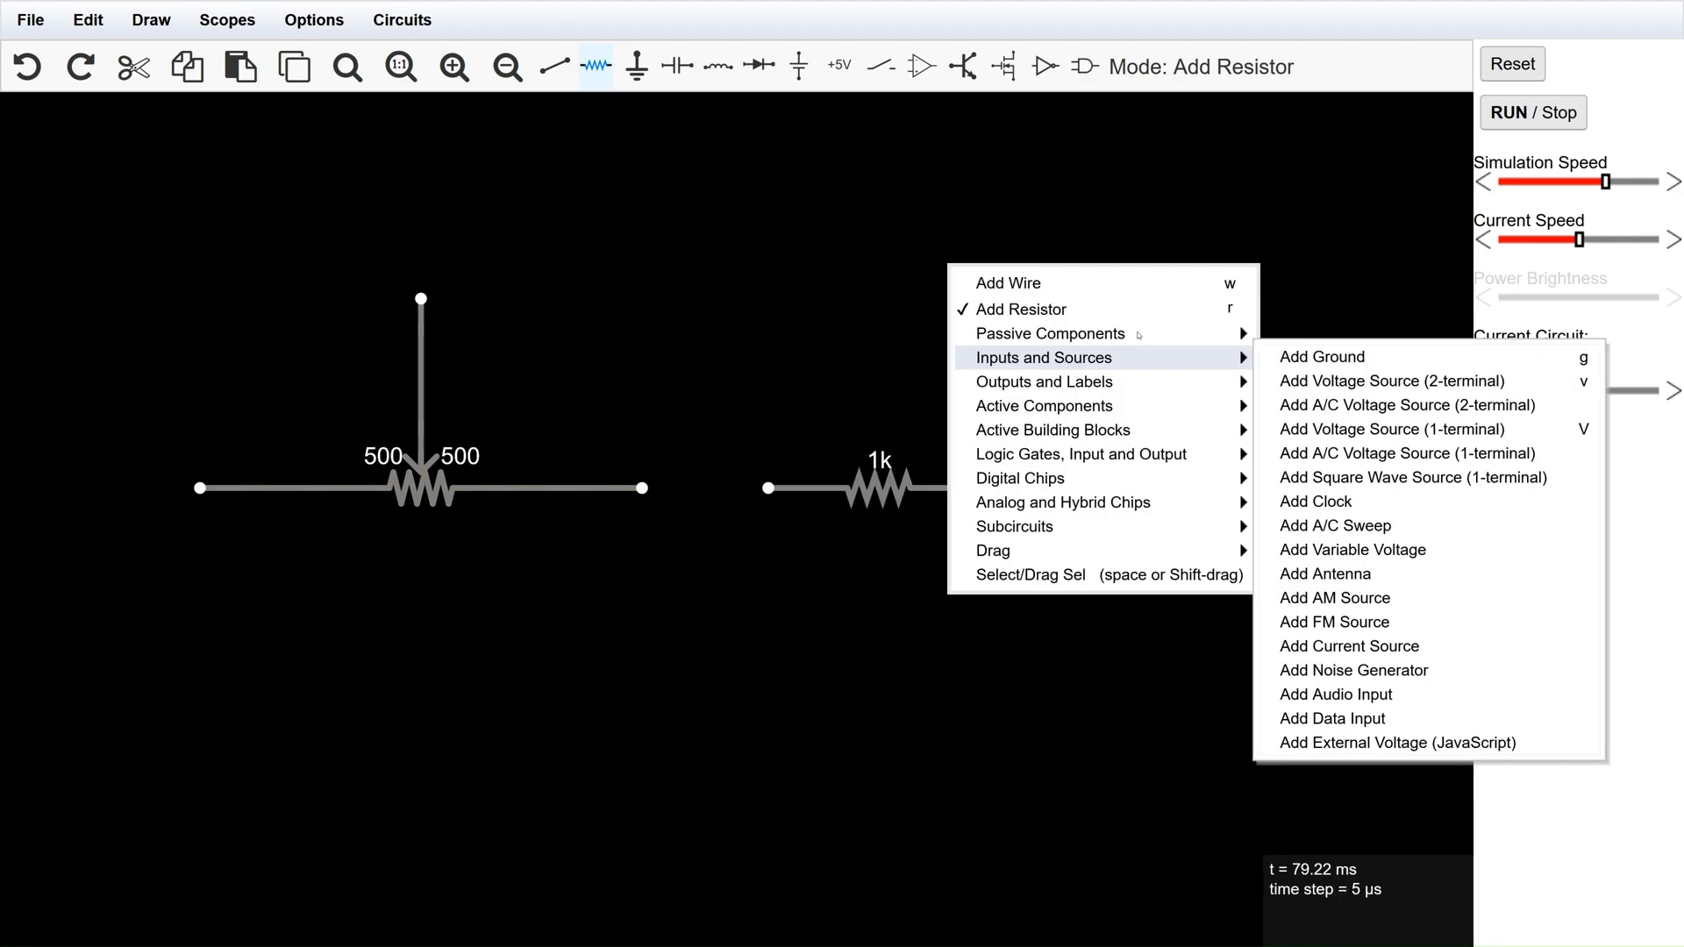
pyautogui.click(1085, 282)
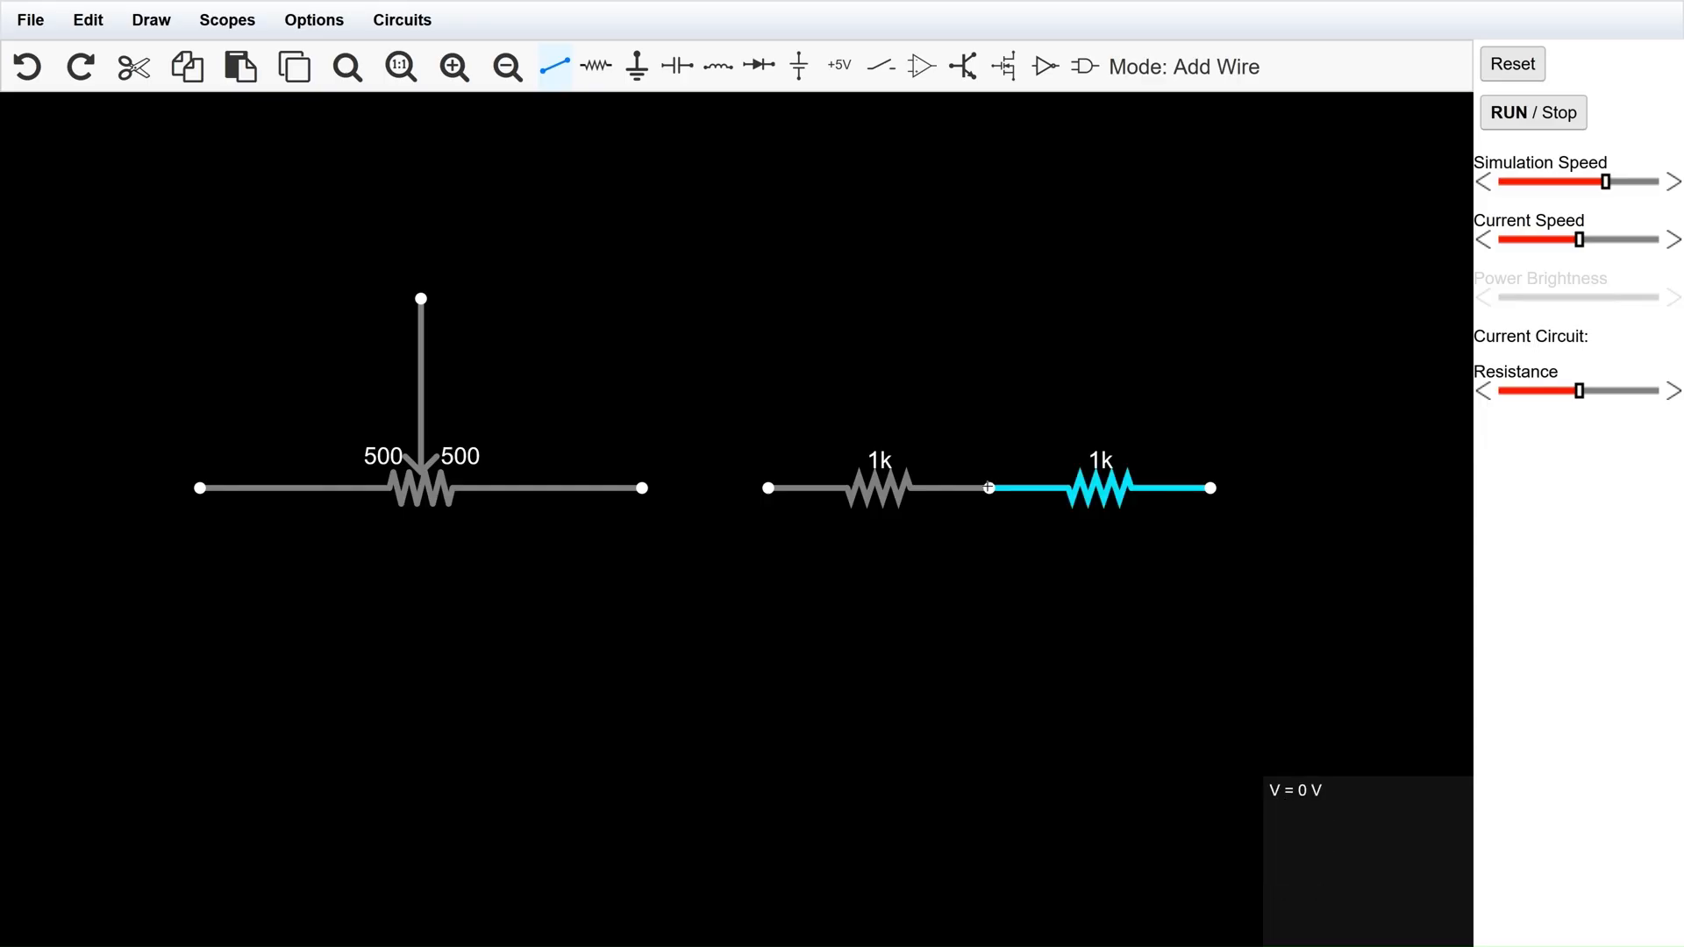
pyautogui.moveTo(990, 489); pyautogui.dragTo(990, 298)
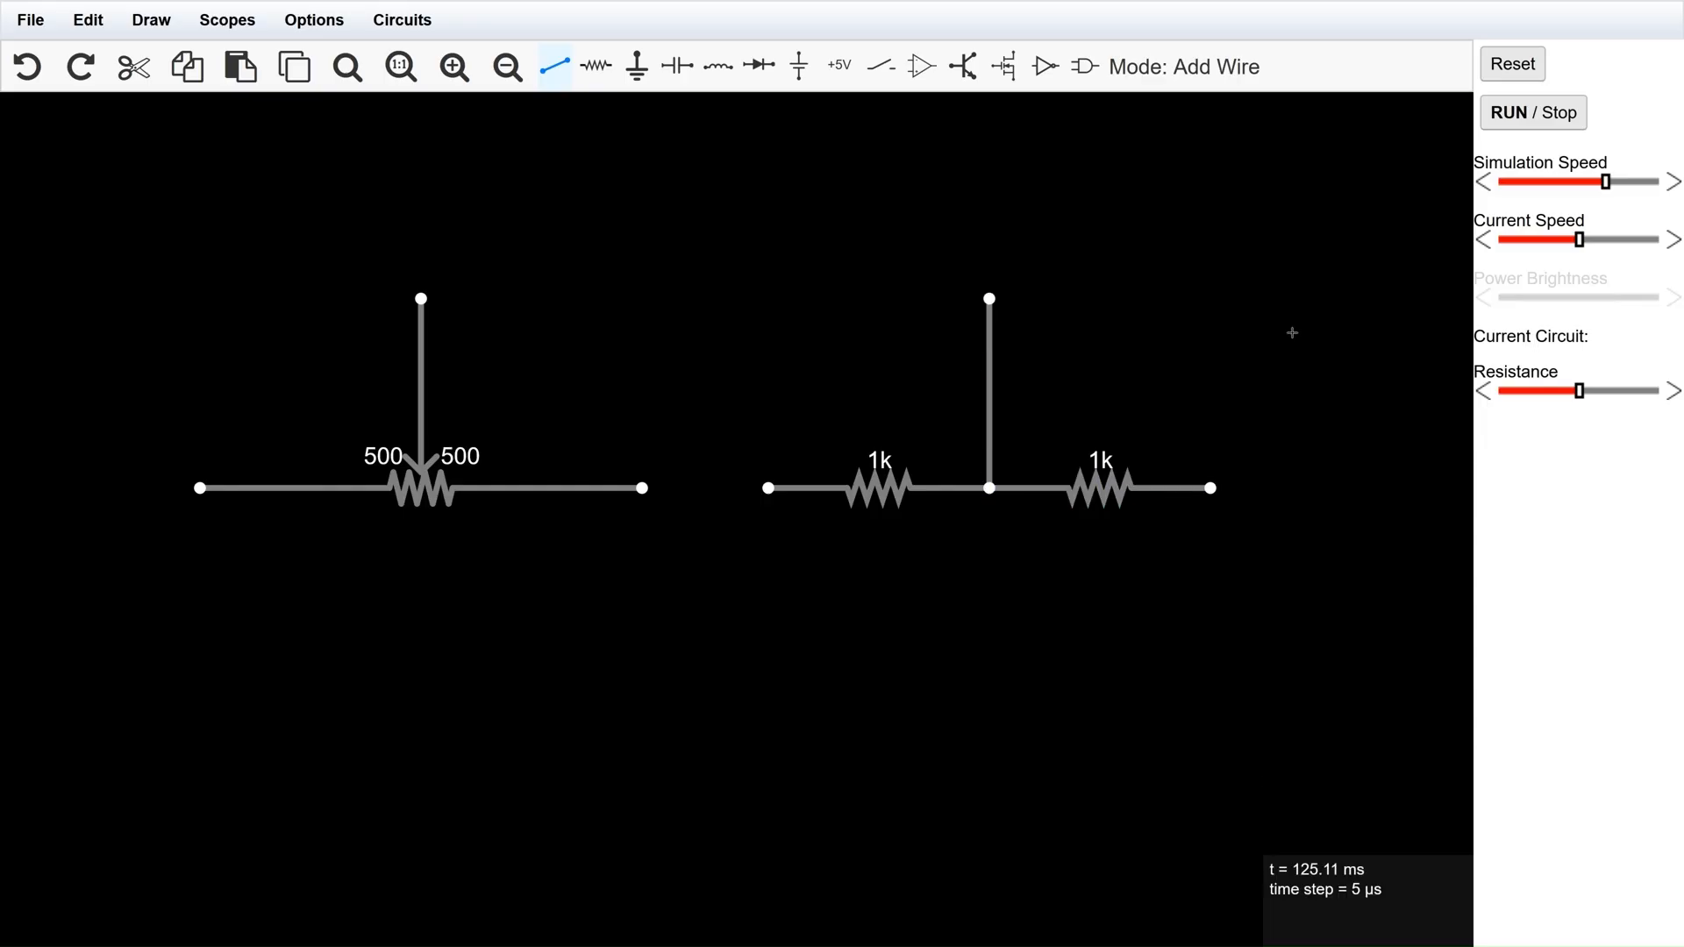
# Set the resistance of both series resistors to 500 ohms.
pyautogui.rightClick(1292, 332)
pyautogui.click(1079, 575)
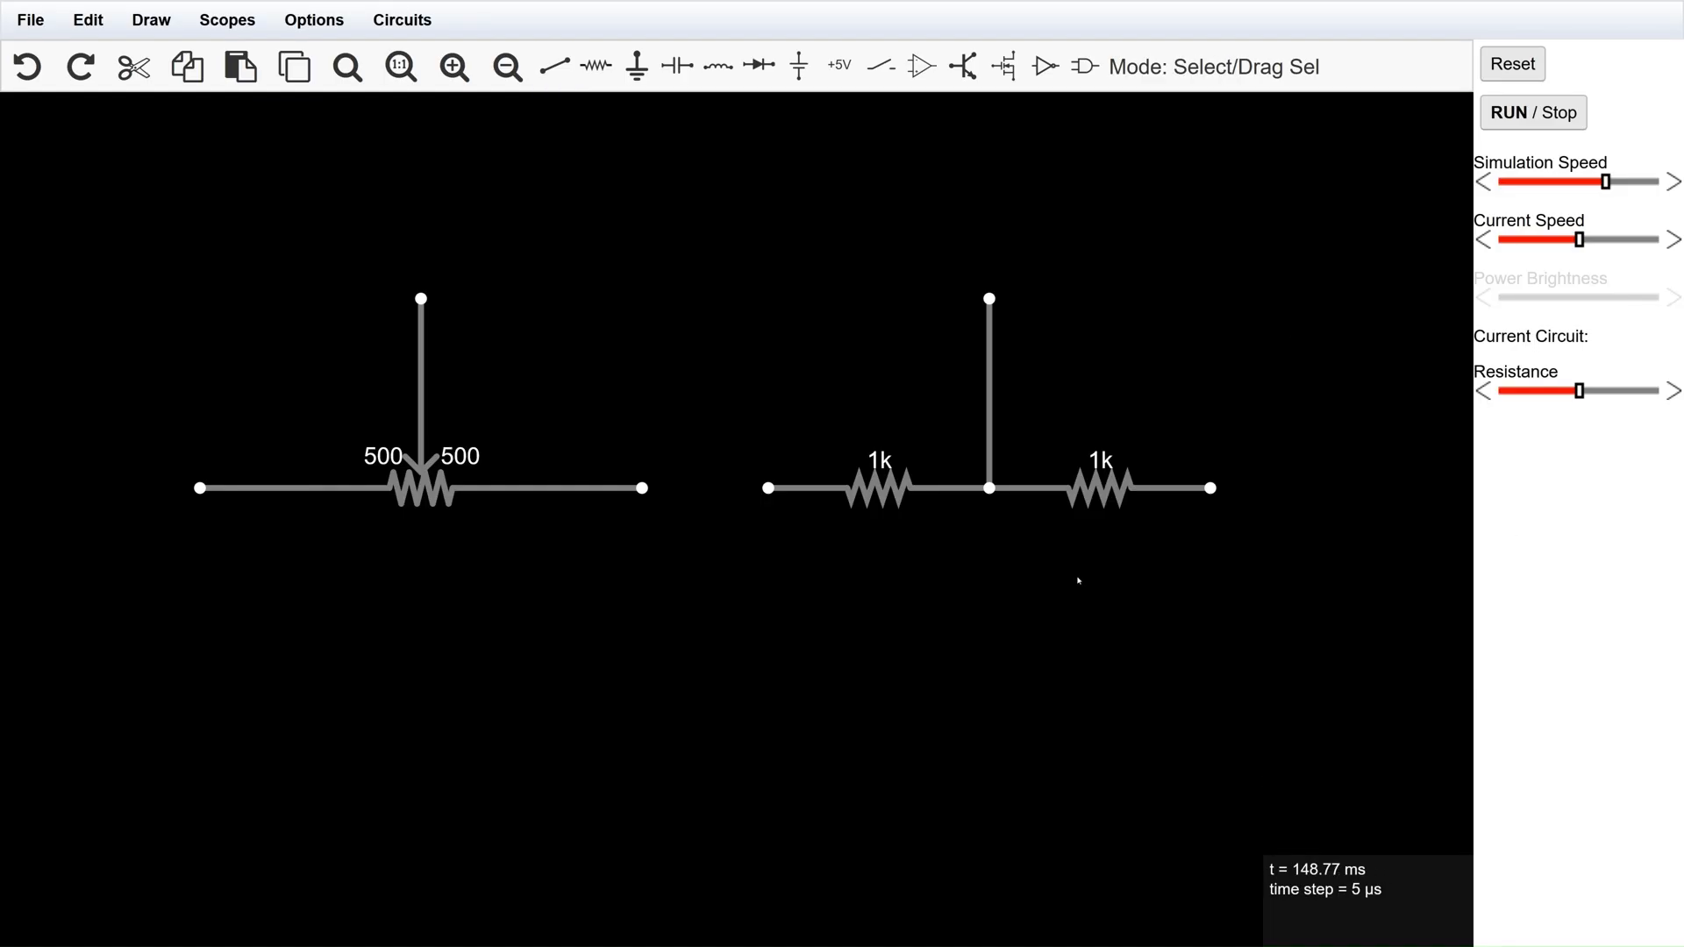
pyautogui.doubleClick(880, 488)
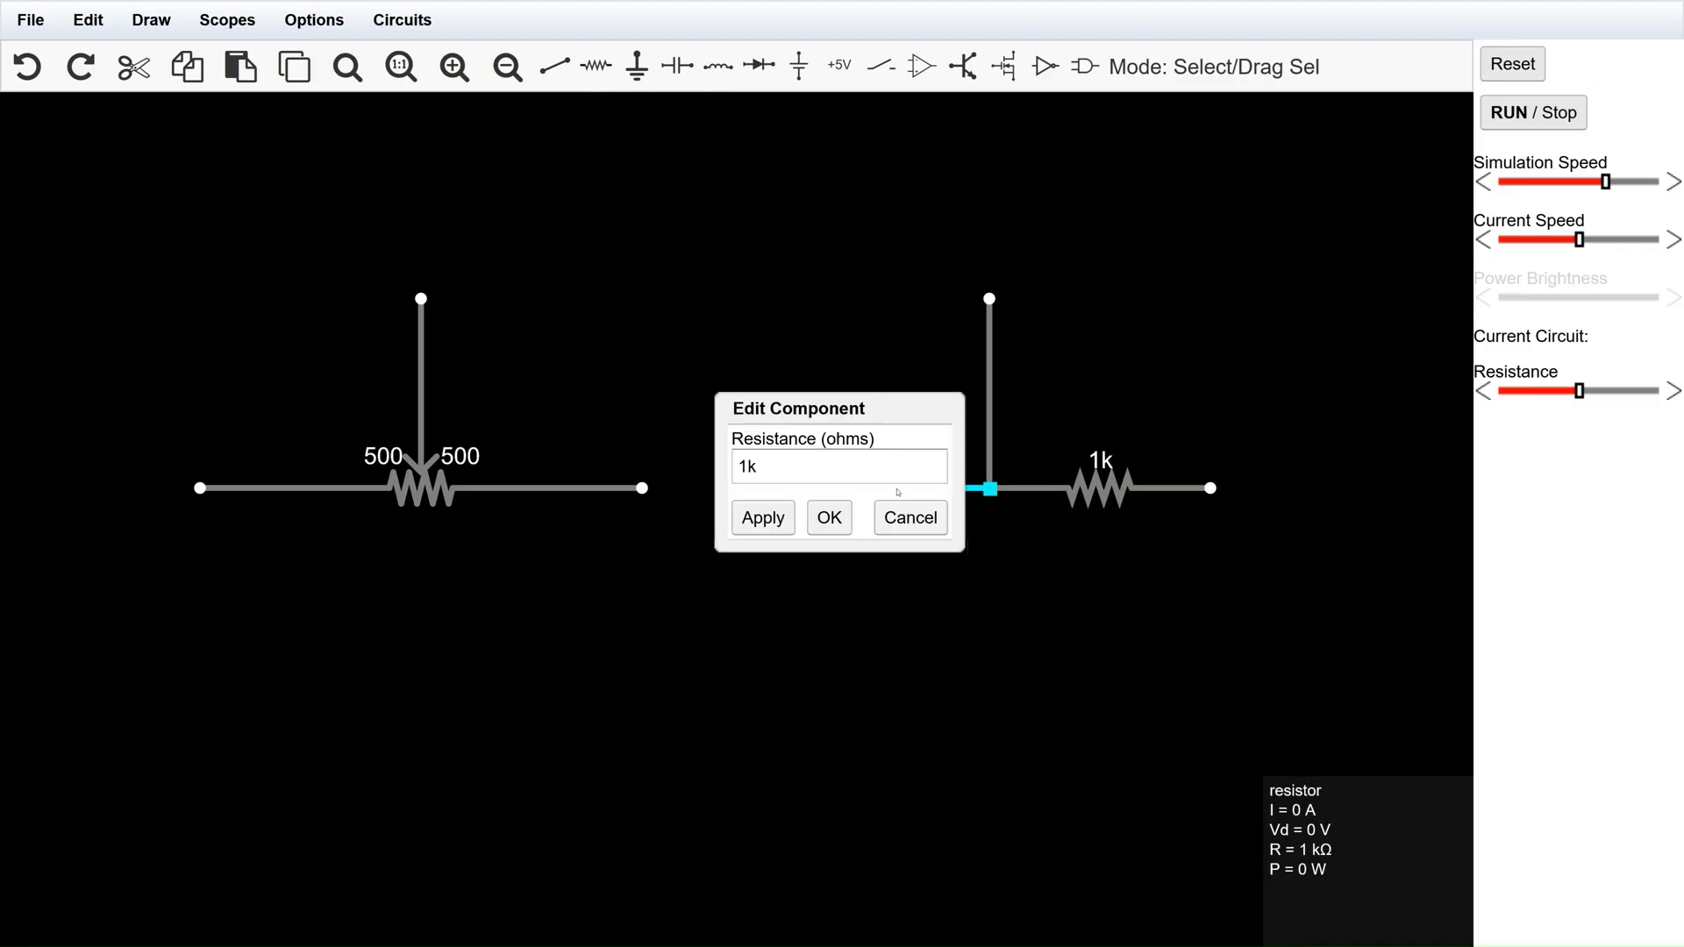
pyautogui.write('500')
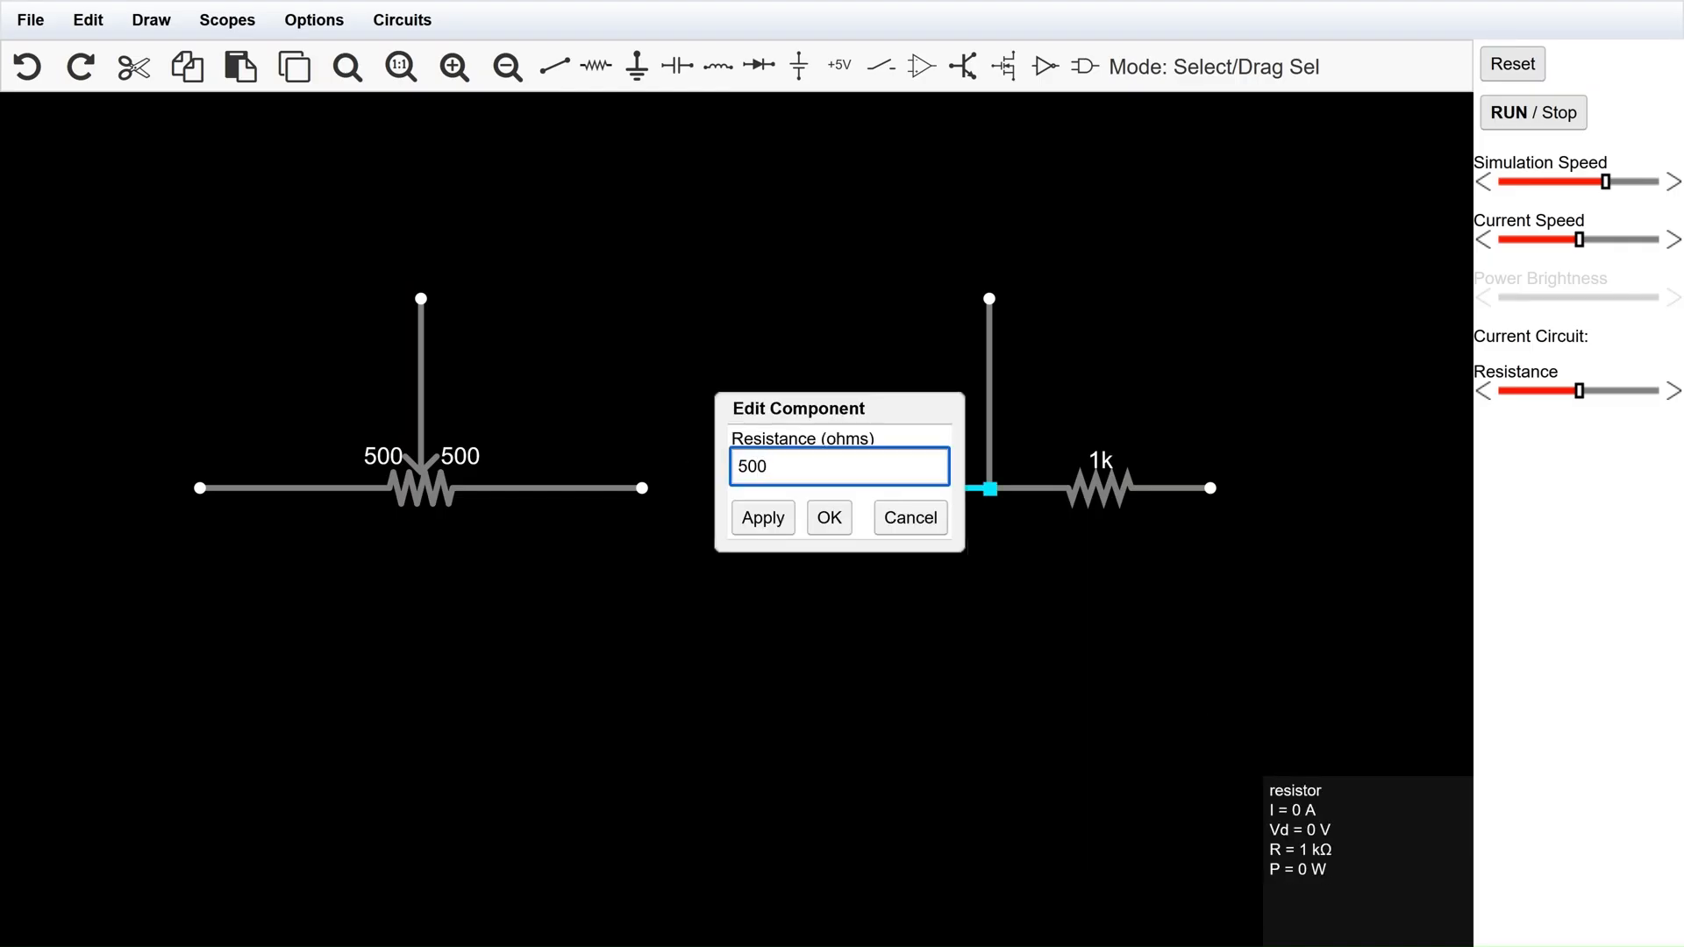
pyautogui.press('Return')
pyautogui.doubleClick(1128, 493)
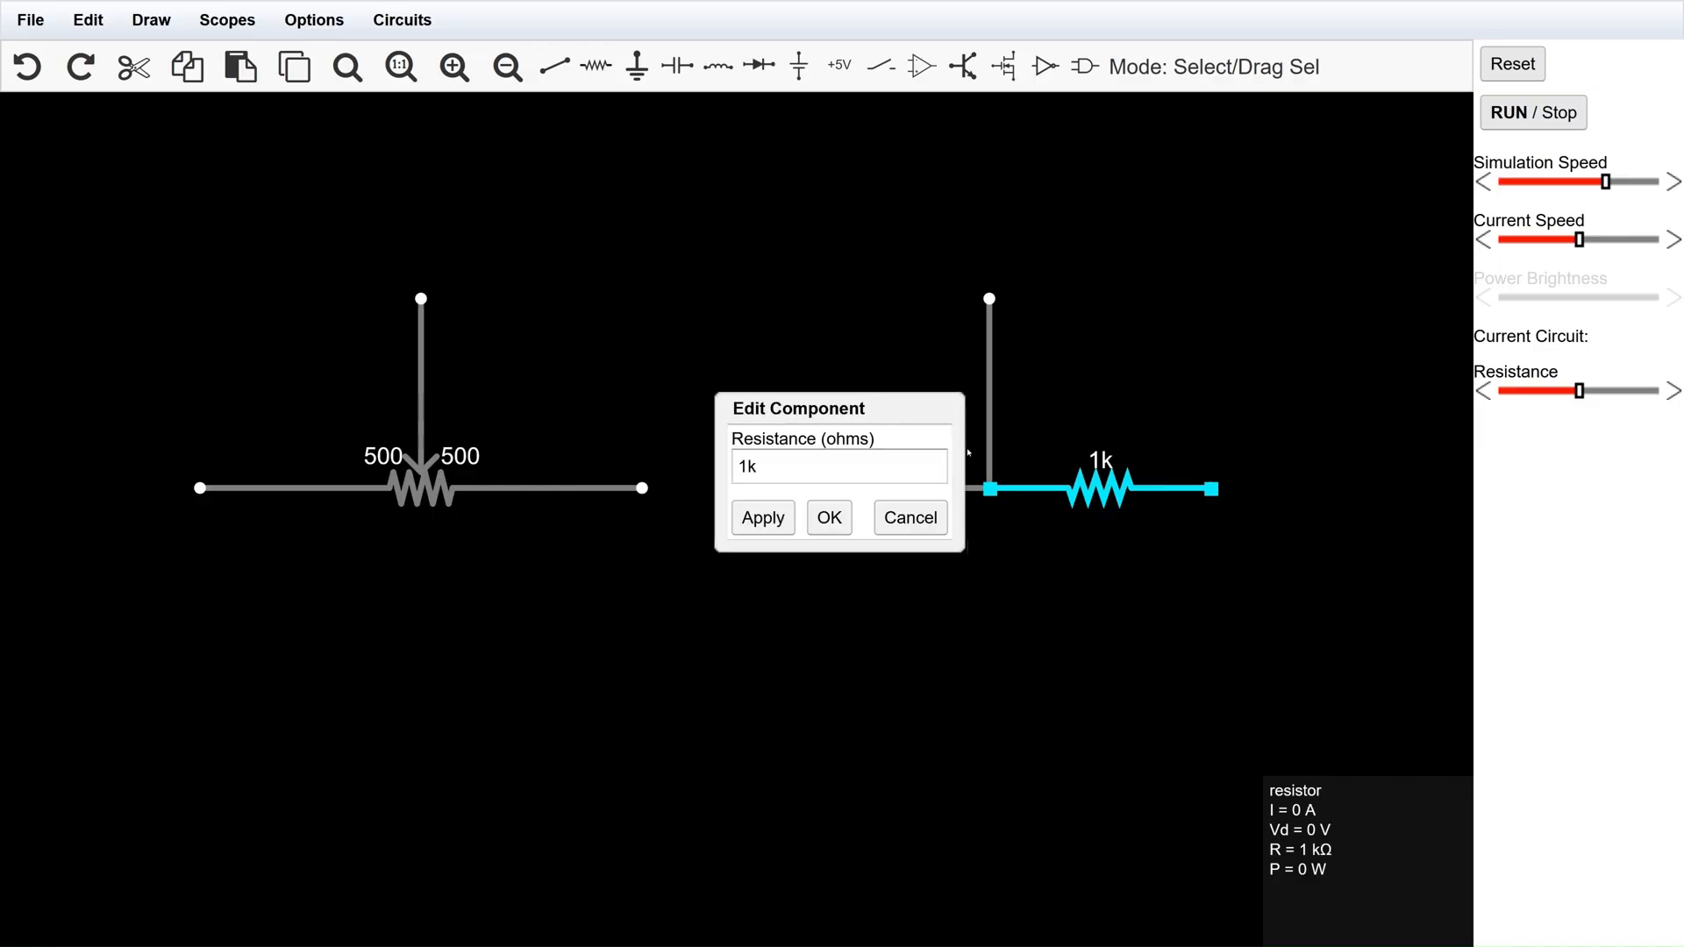
pyautogui.write('500')
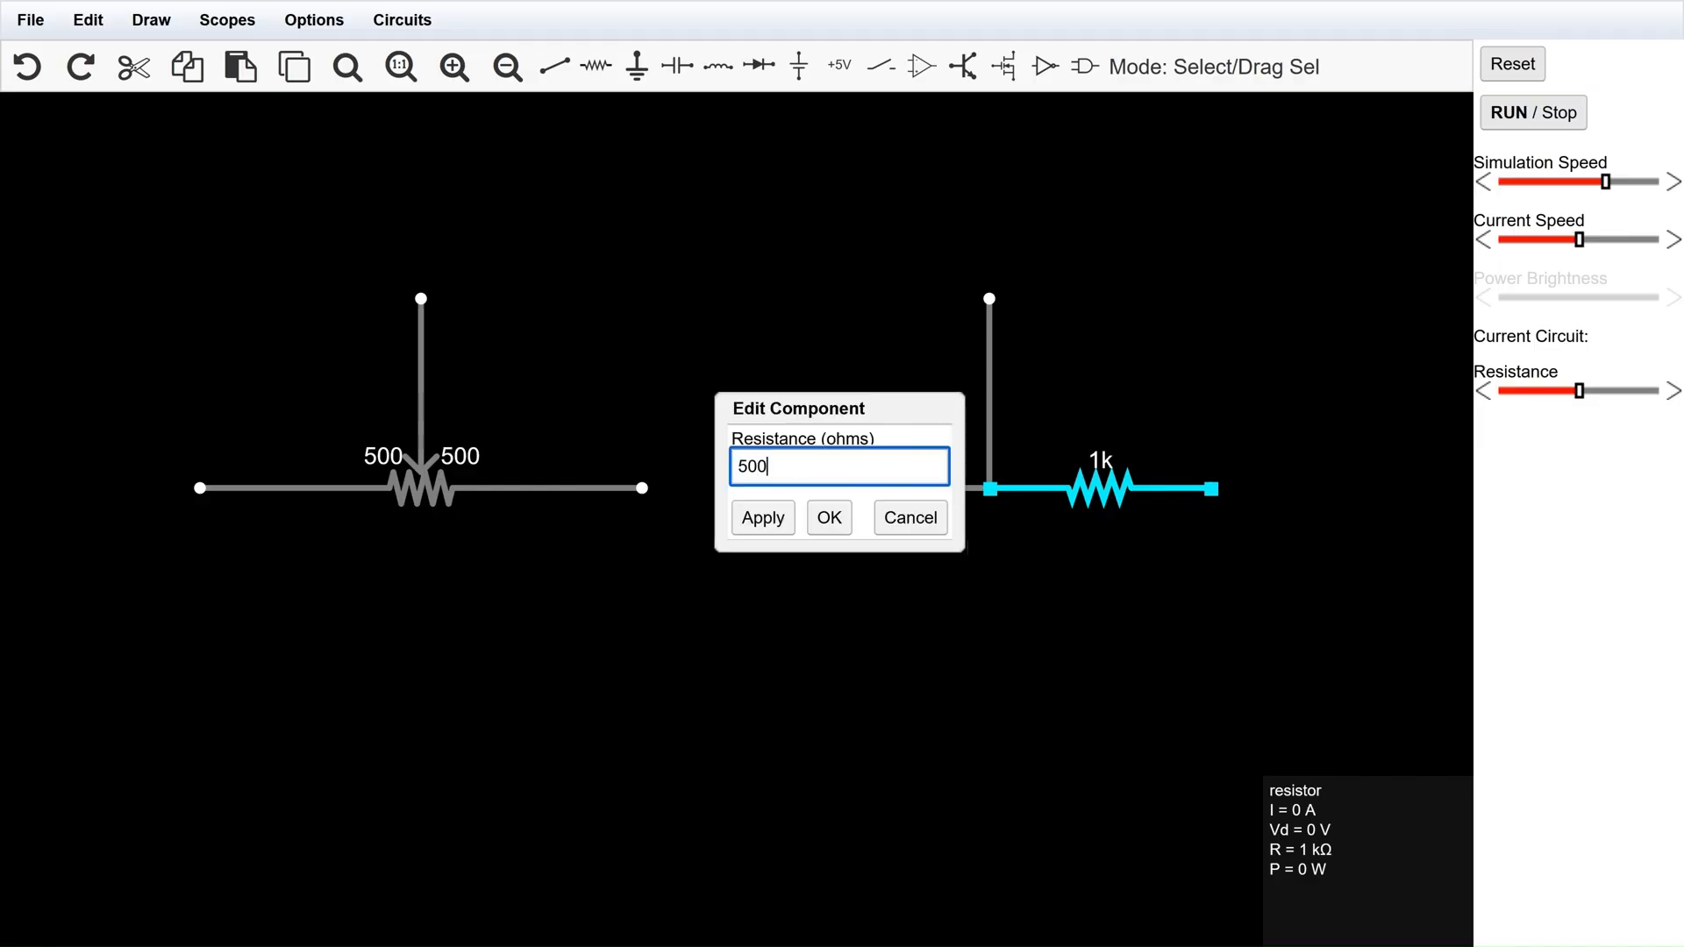
pyautogui.press('Return')
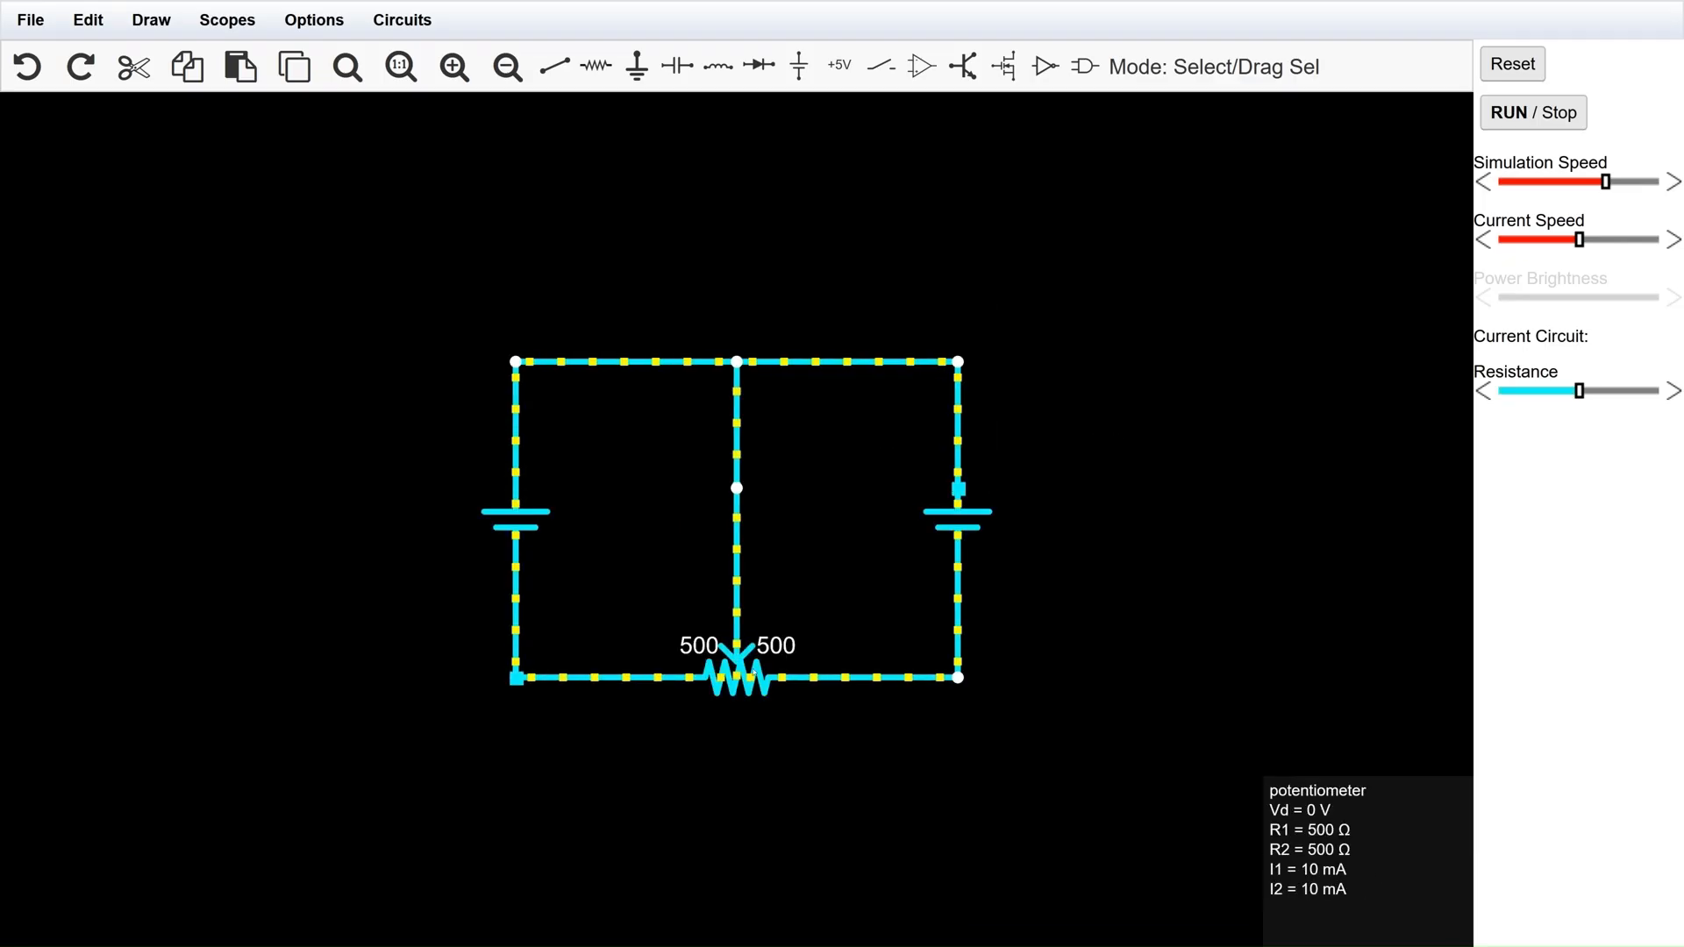
# Delete the potentiometer from the two-source circuit and extend the centre wire down to the level of the sources' lower ends.
pyautogui.moveTo(753, 673); pyautogui.dragTo(752, 547)
pyautogui.click(1135, 590)
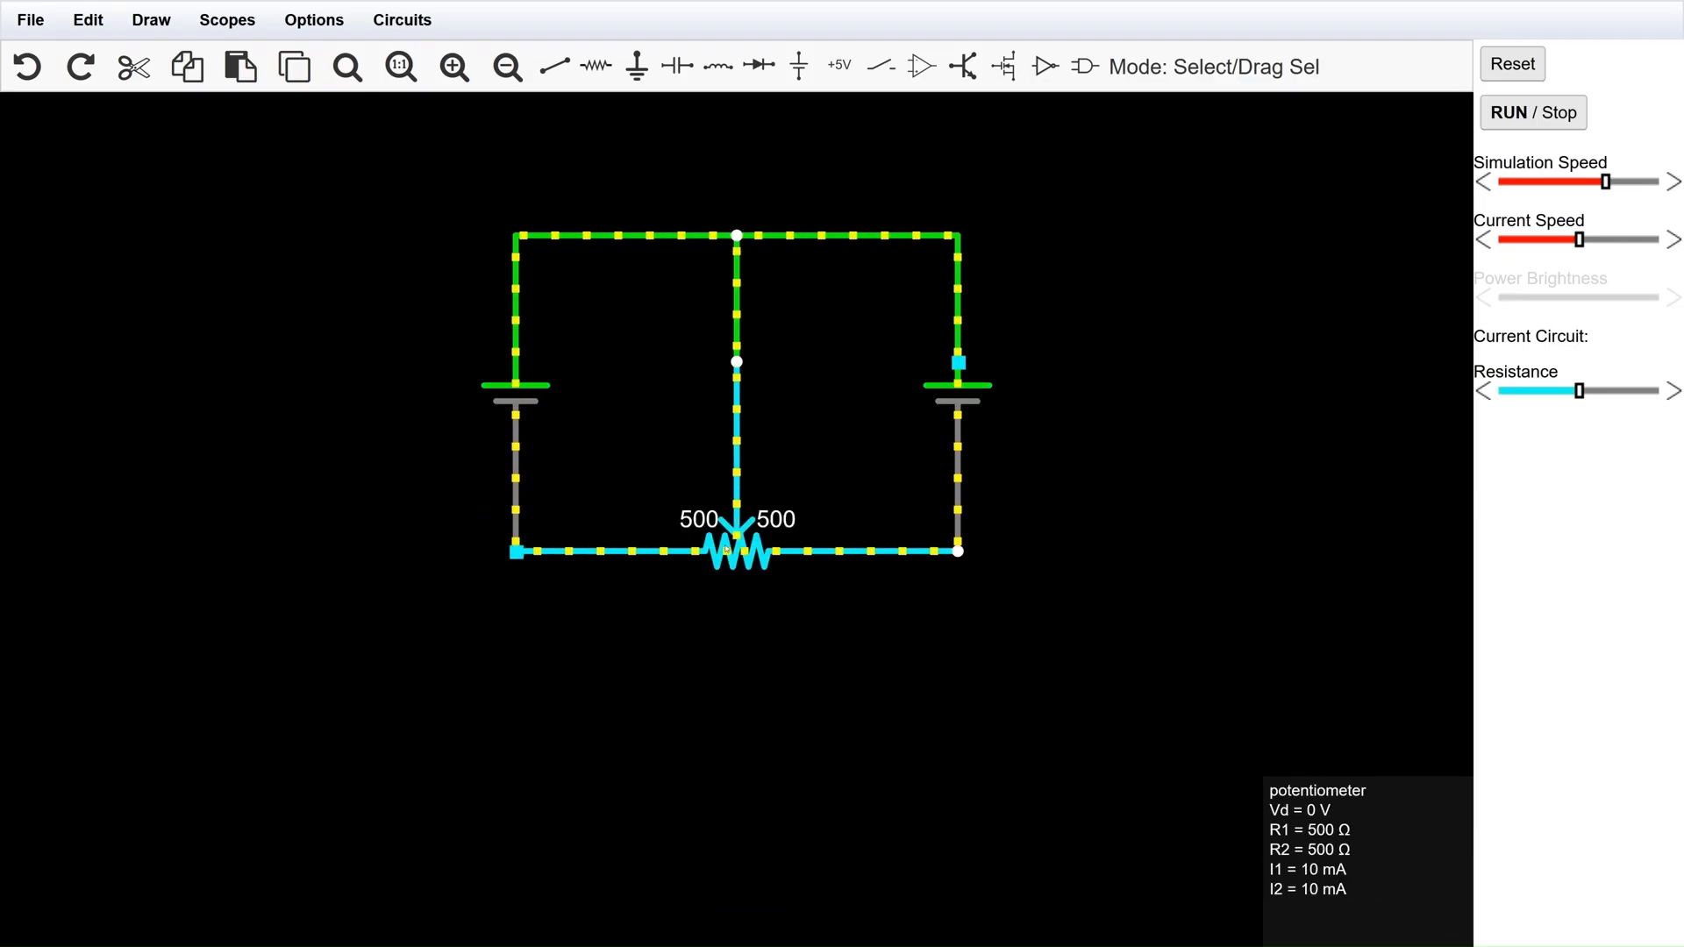
pyautogui.press('Delete')
pyautogui.moveTo(737, 363); pyautogui.dragTo(737, 551)
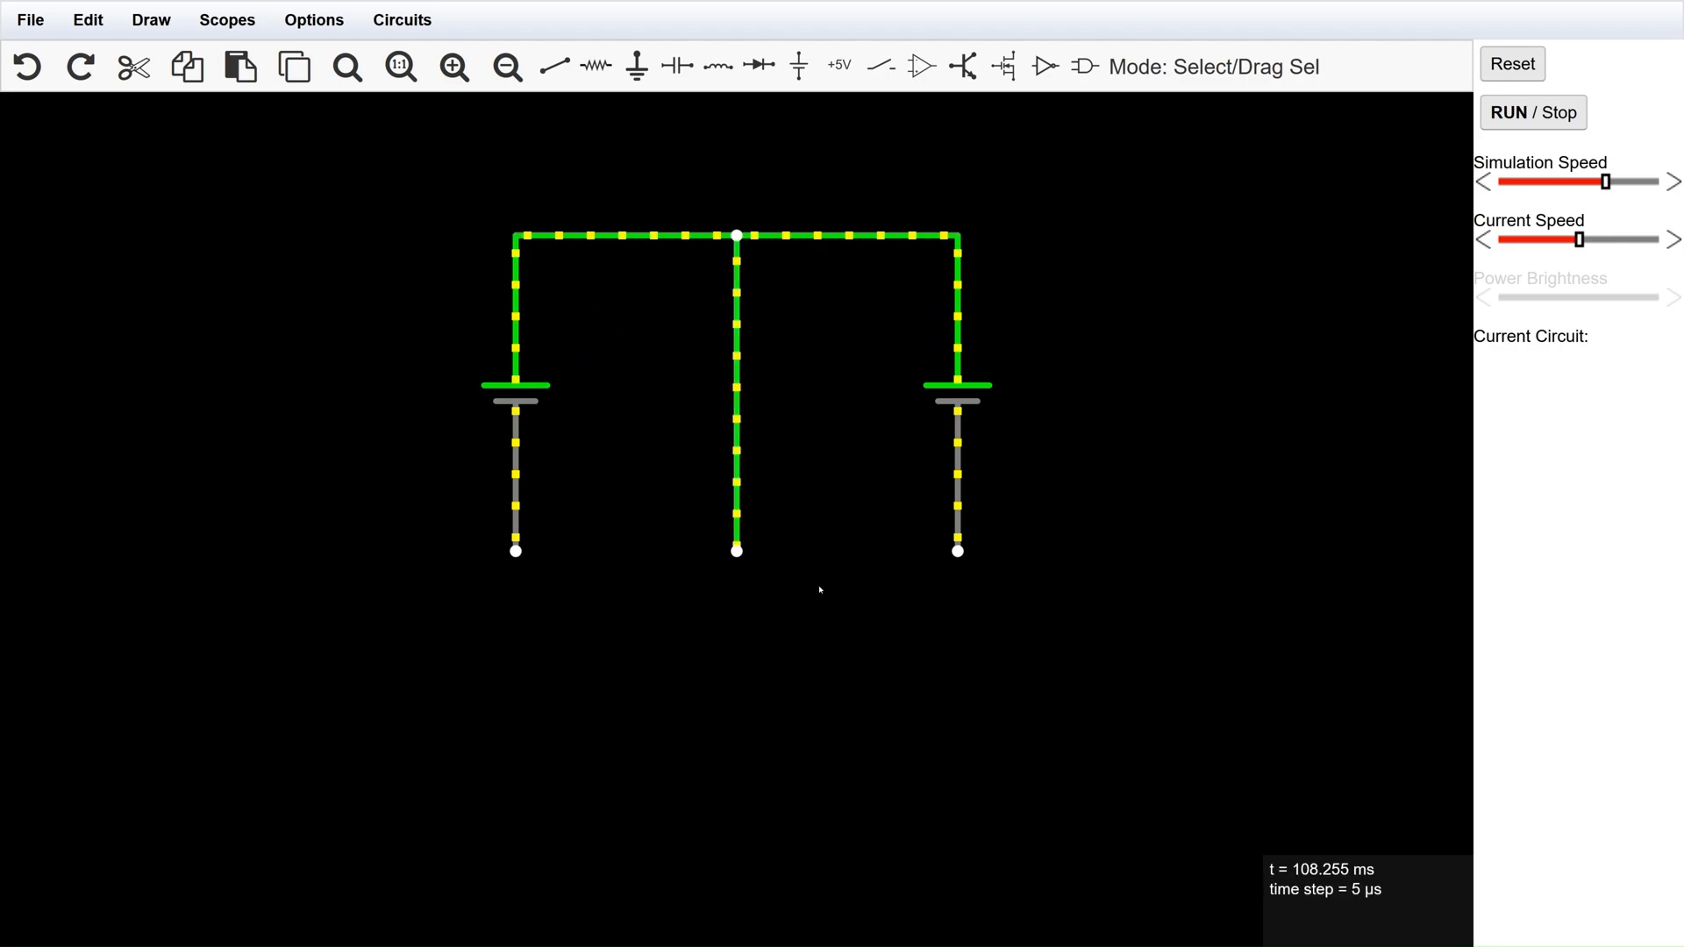
# Add a 1k resistor between each voltage source's lower end and the bottom of the centre wire.
pyautogui.rightClick(850, 265)
pyautogui.click(921, 304)
pyautogui.moveTo(516, 551); pyautogui.dragTo(579, 551)
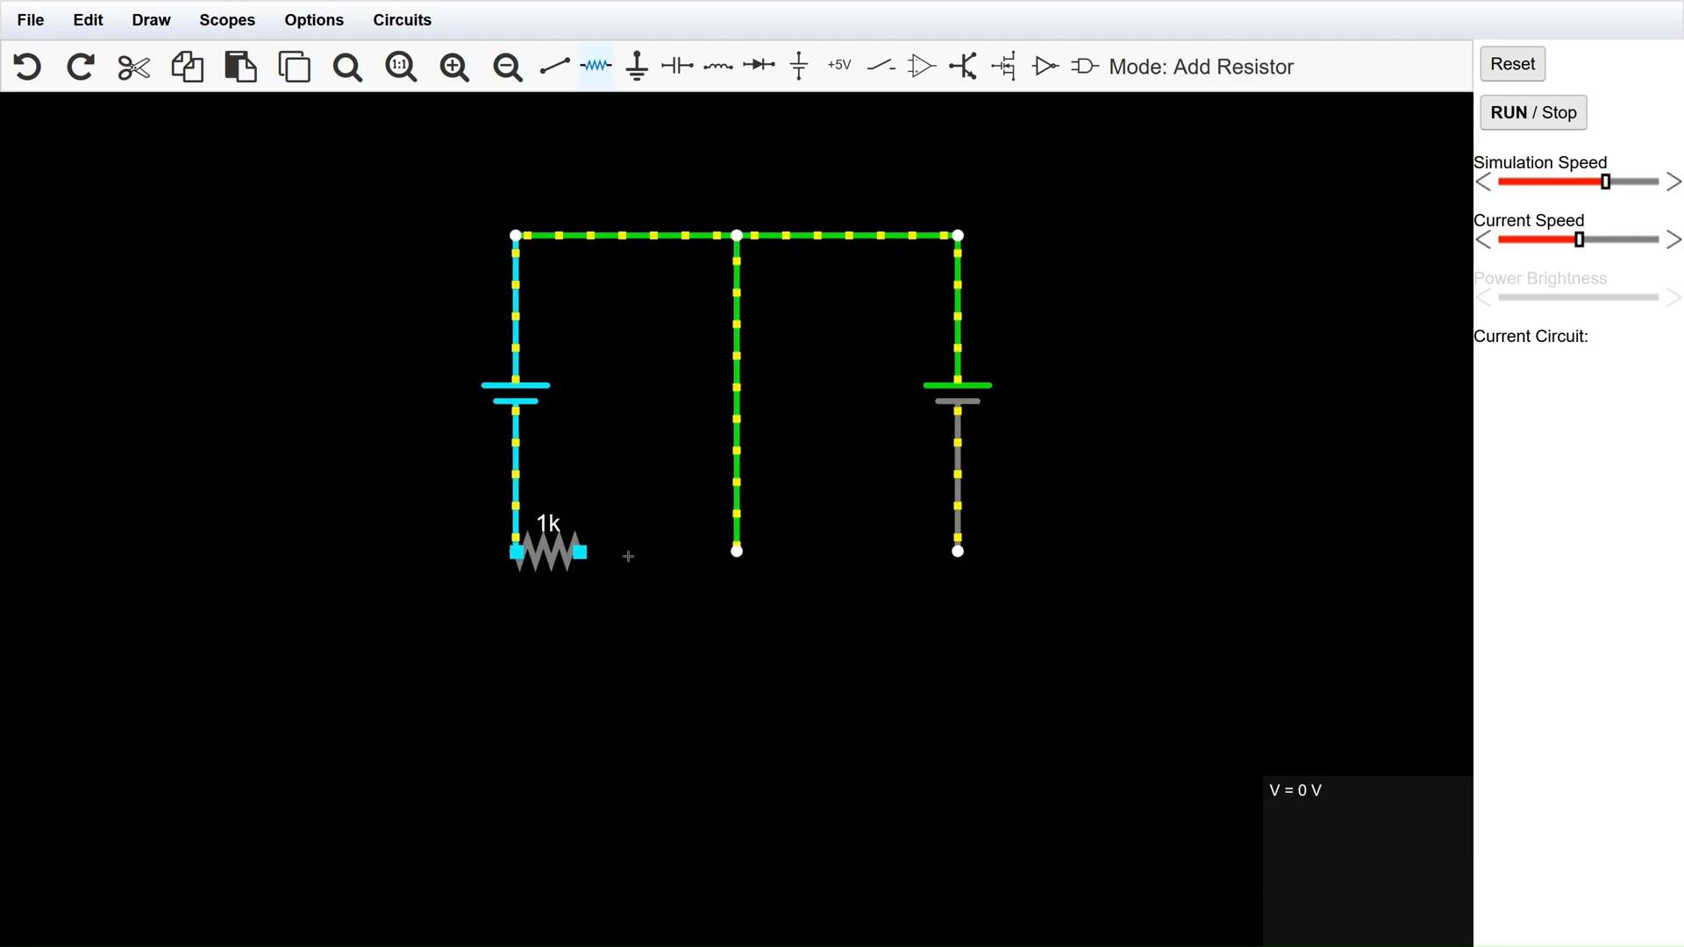
pyautogui.moveTo(739, 553); pyautogui.dragTo(739, 552)
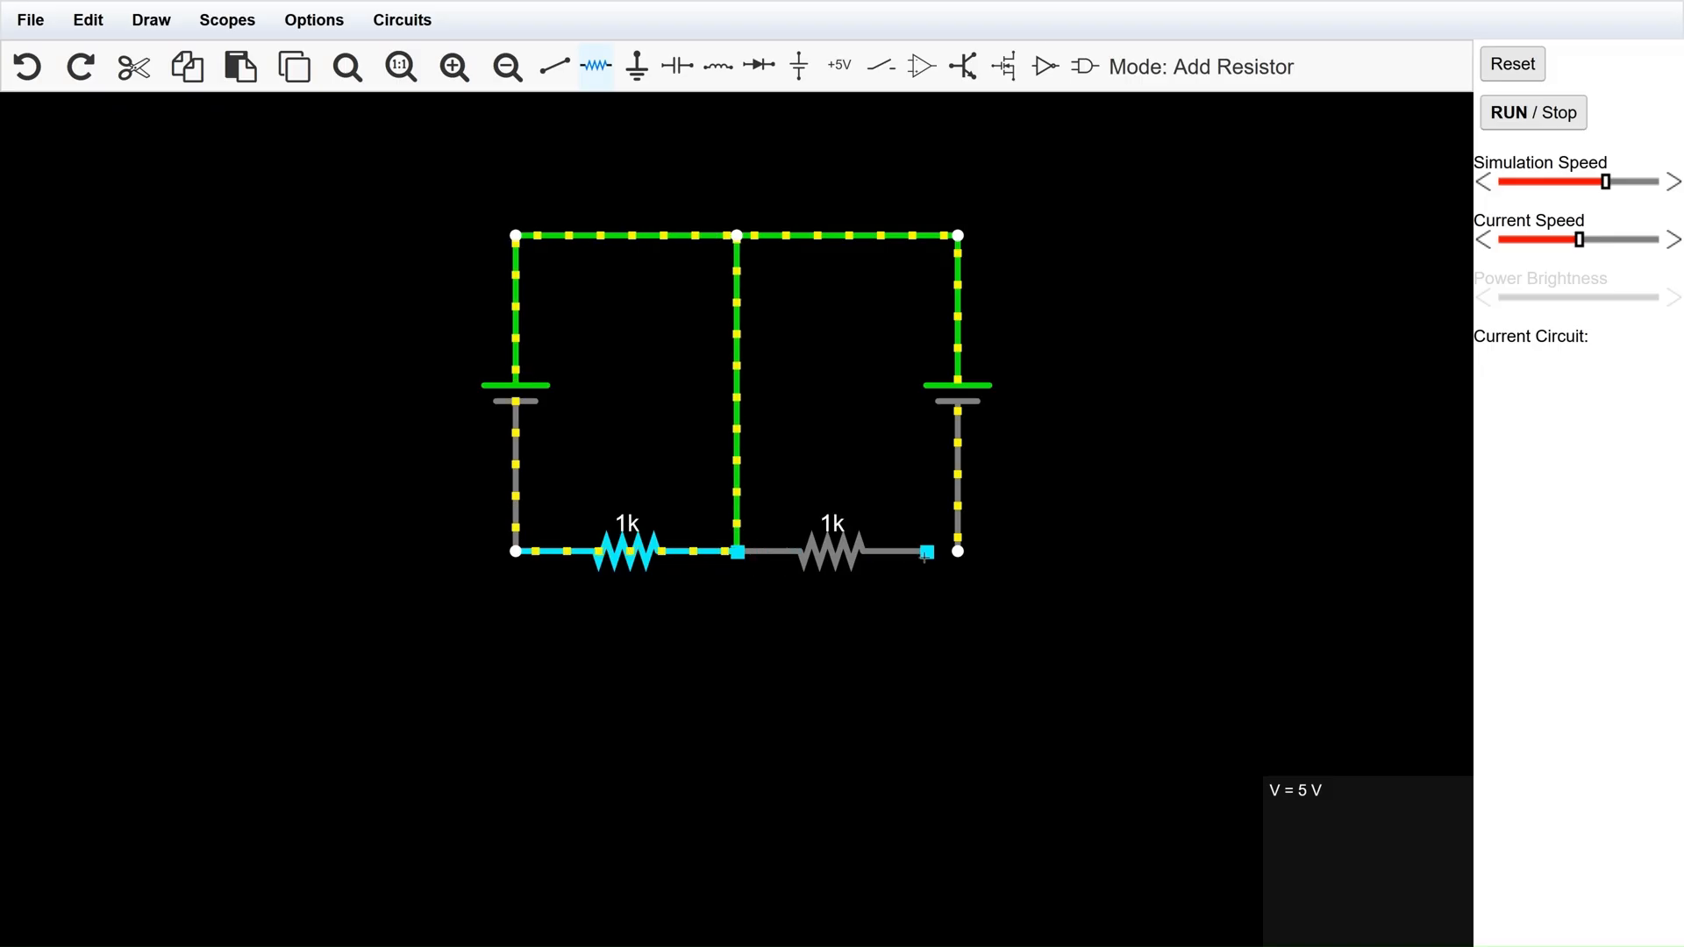
pyautogui.moveTo(950, 554); pyautogui.dragTo(958, 551)
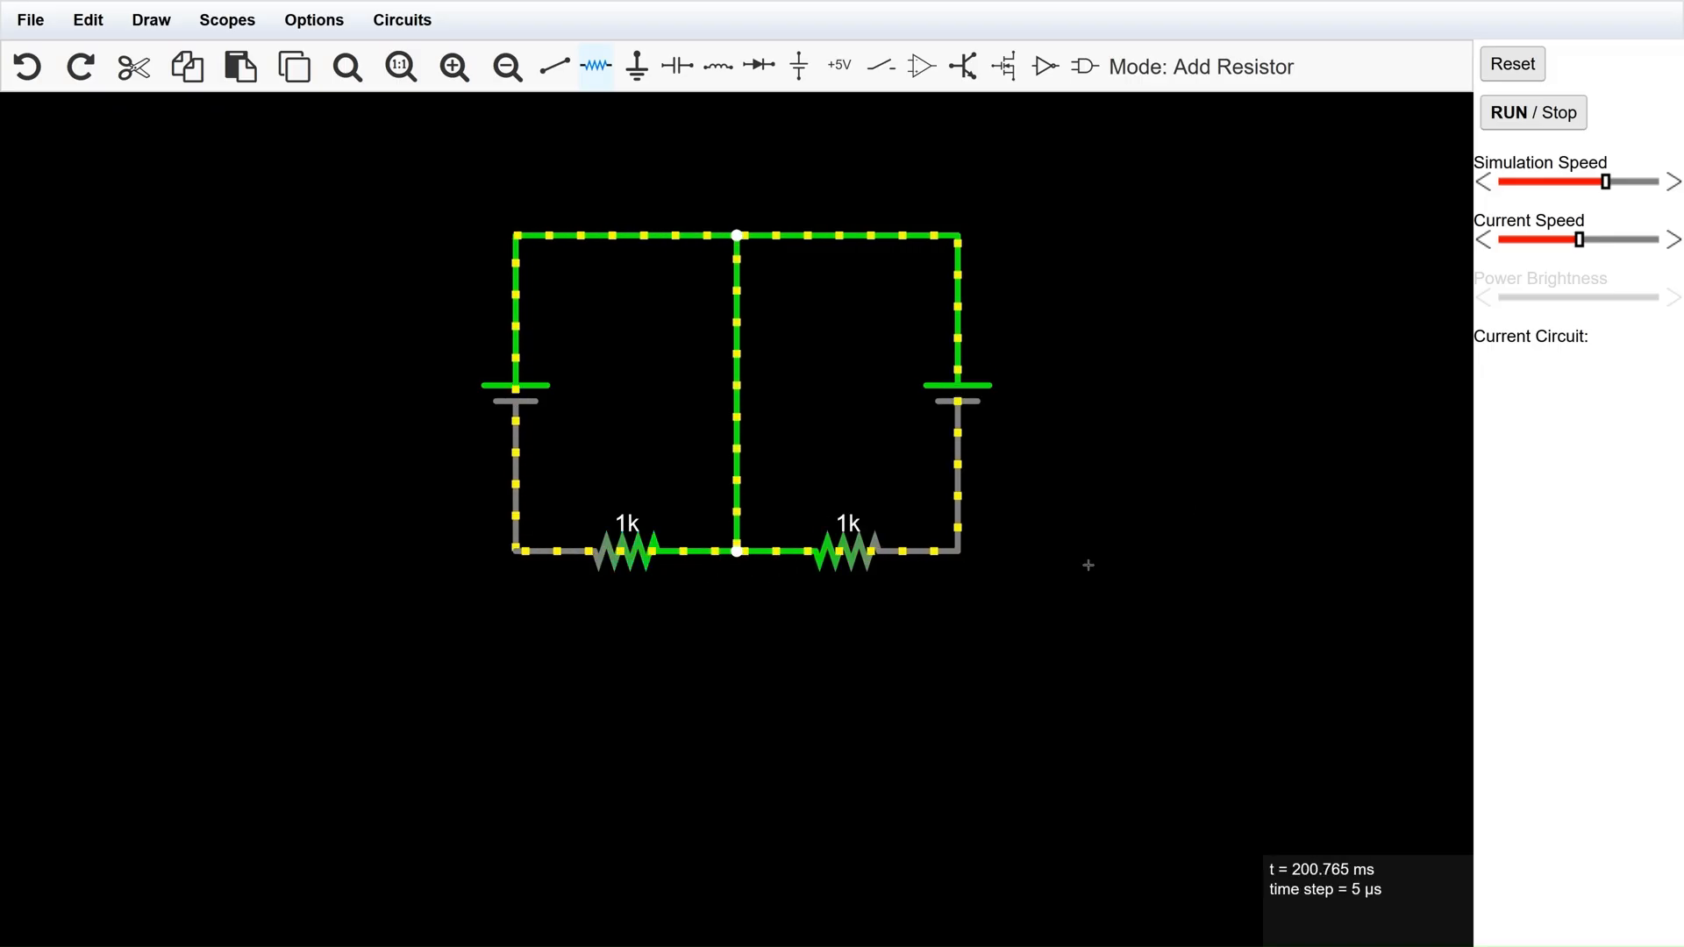
# Set both bottom resistors to 500 ohms and inspect the current of each voltage source.
pyautogui.rightClick(956, 265)
pyautogui.click(1017, 571)
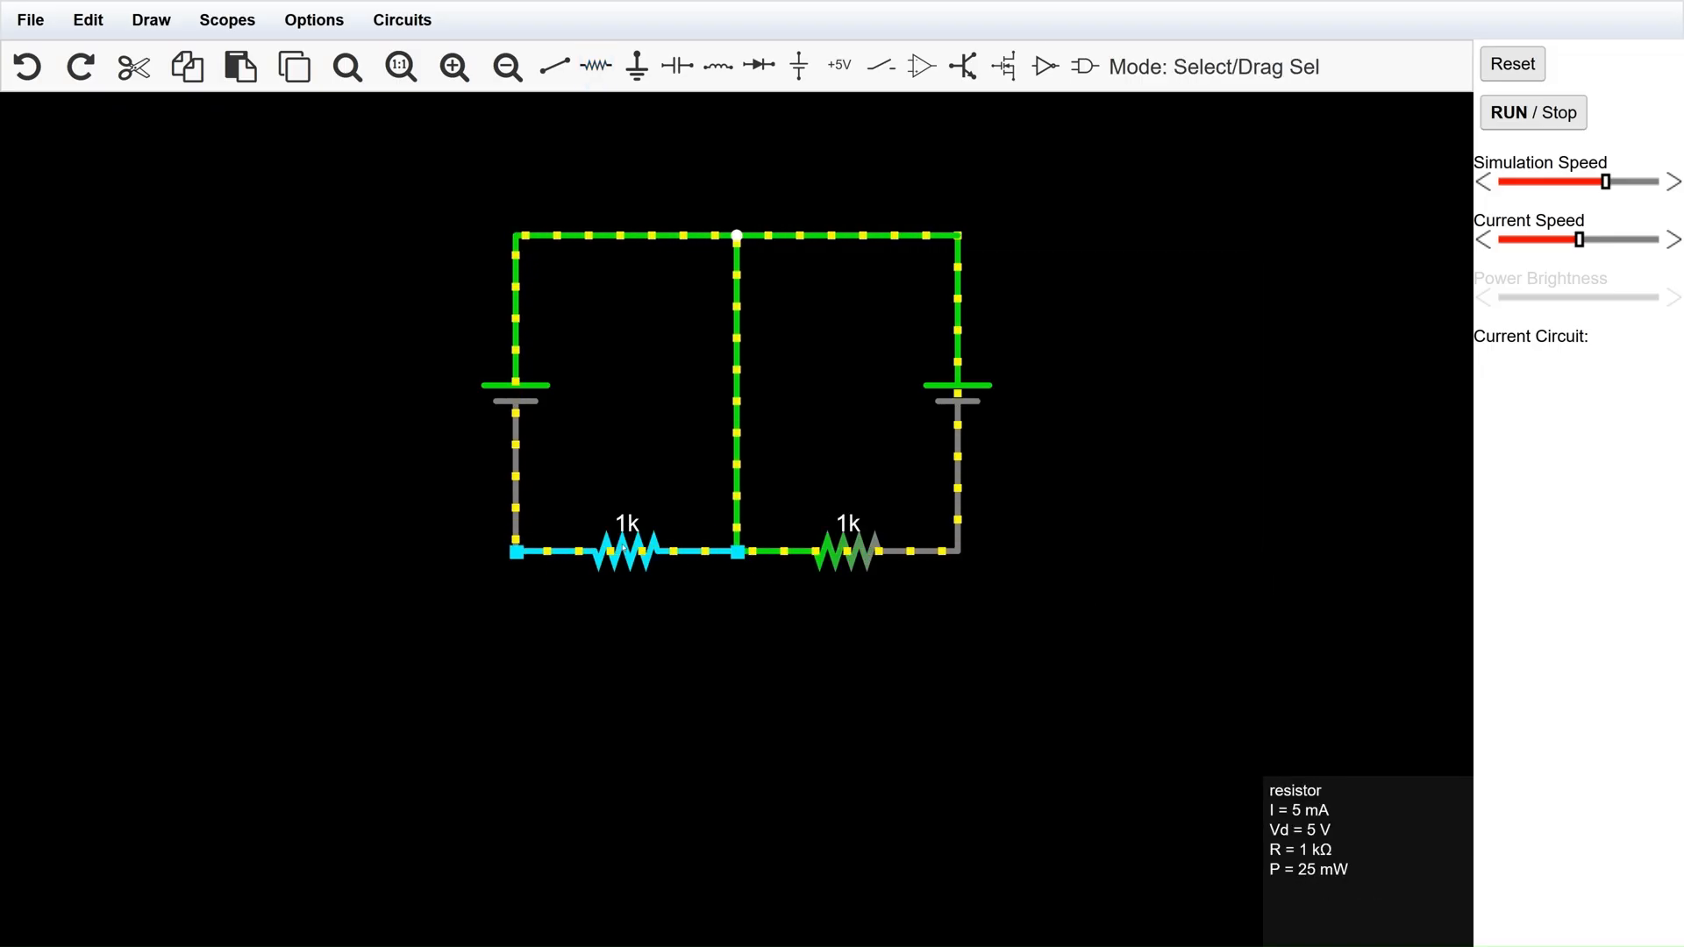
pyautogui.press('Return')
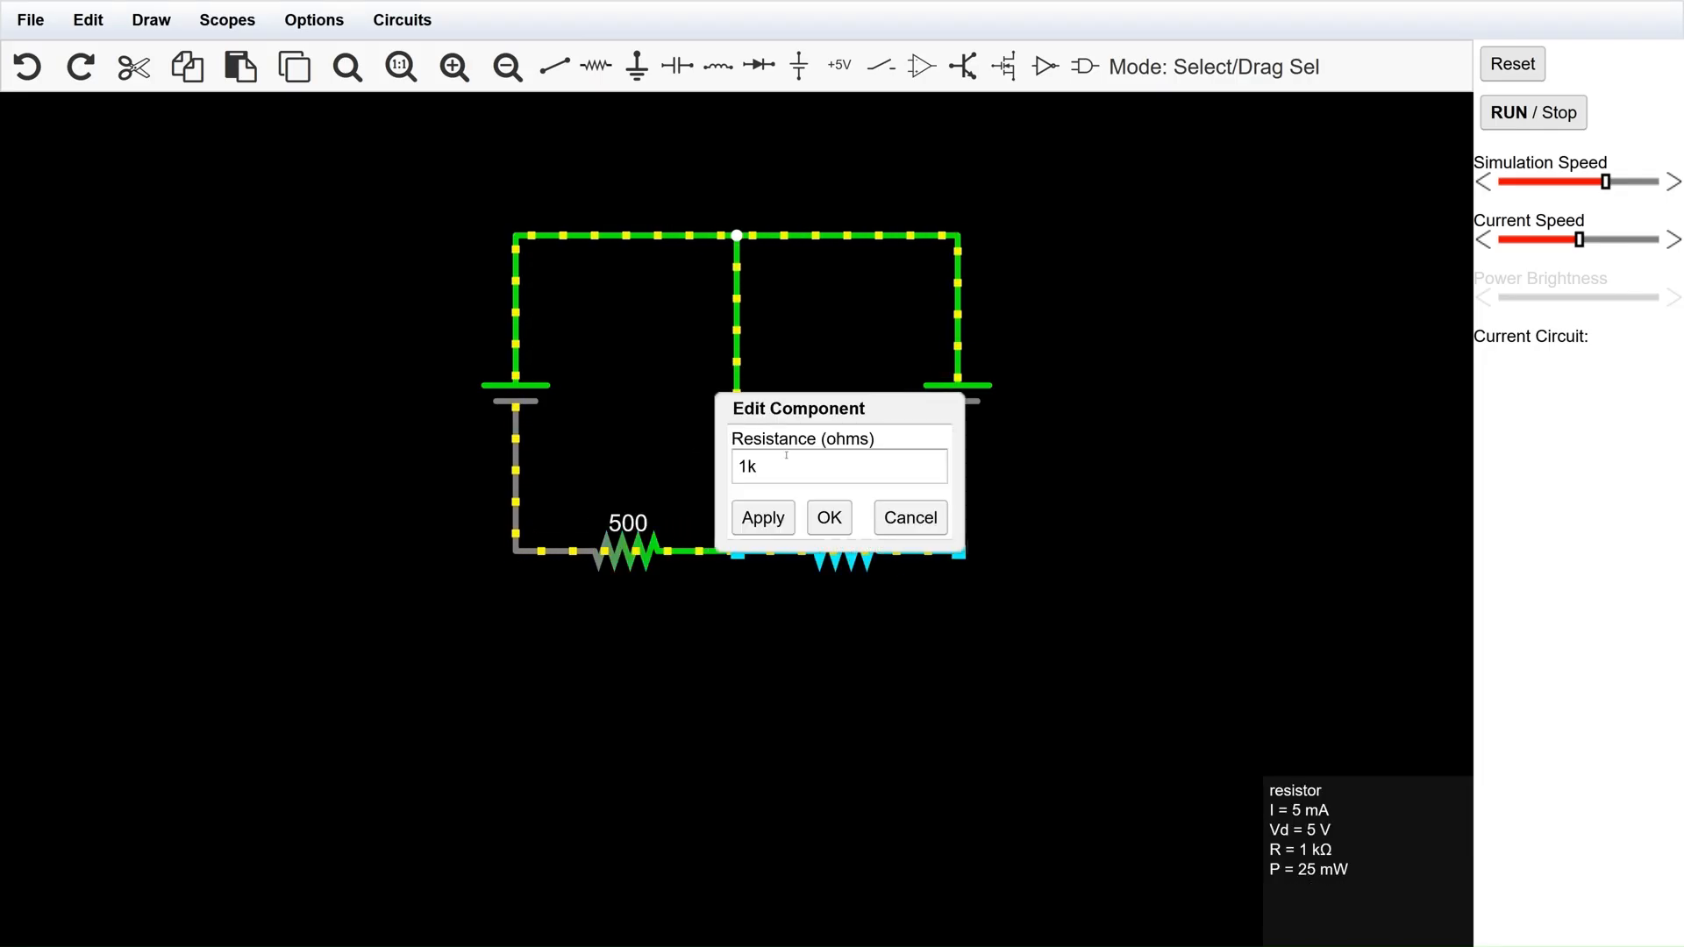
pyautogui.press('Return')
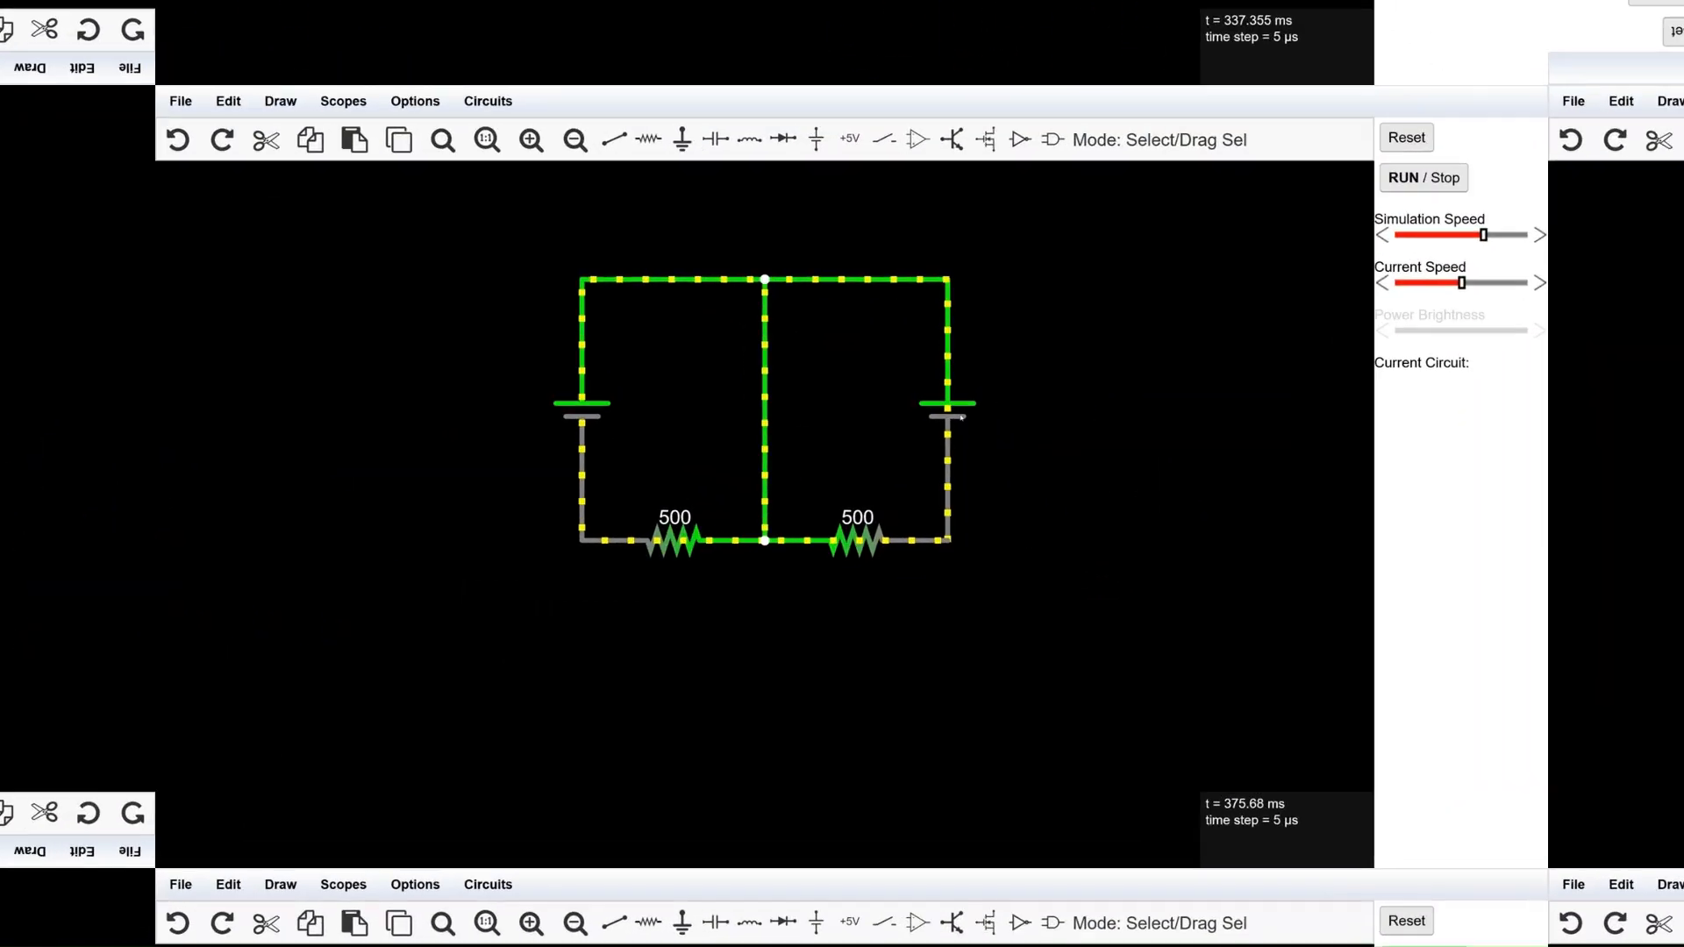
pyautogui.moveTo(958, 413)
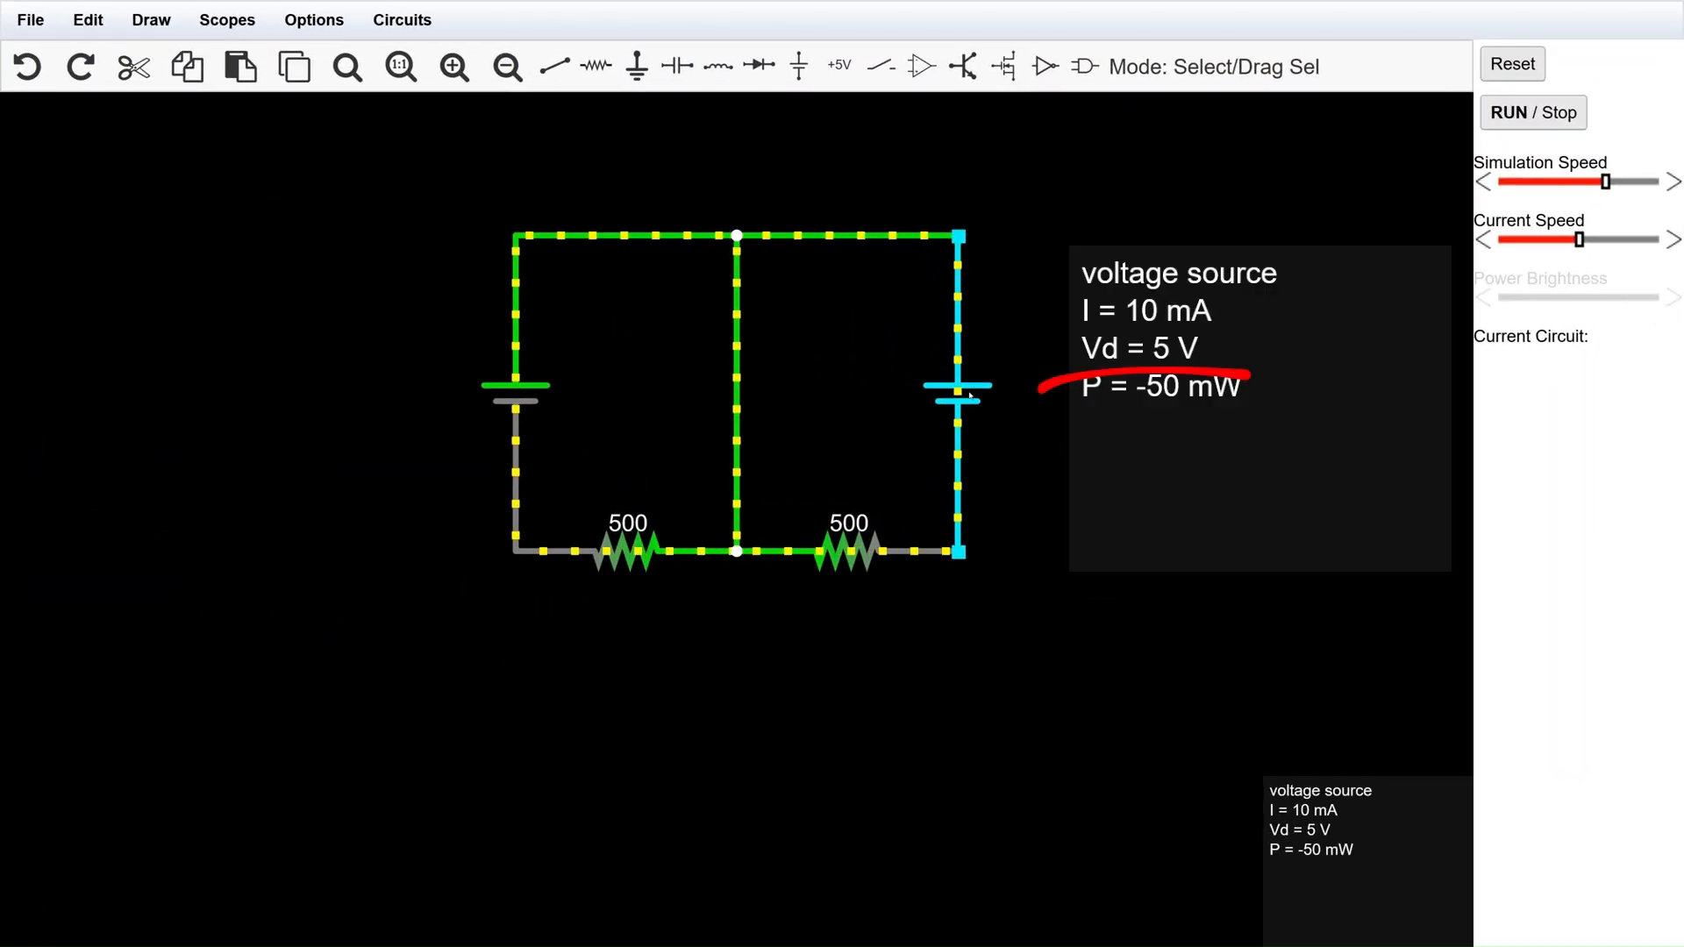
pyautogui.moveTo(534, 401)
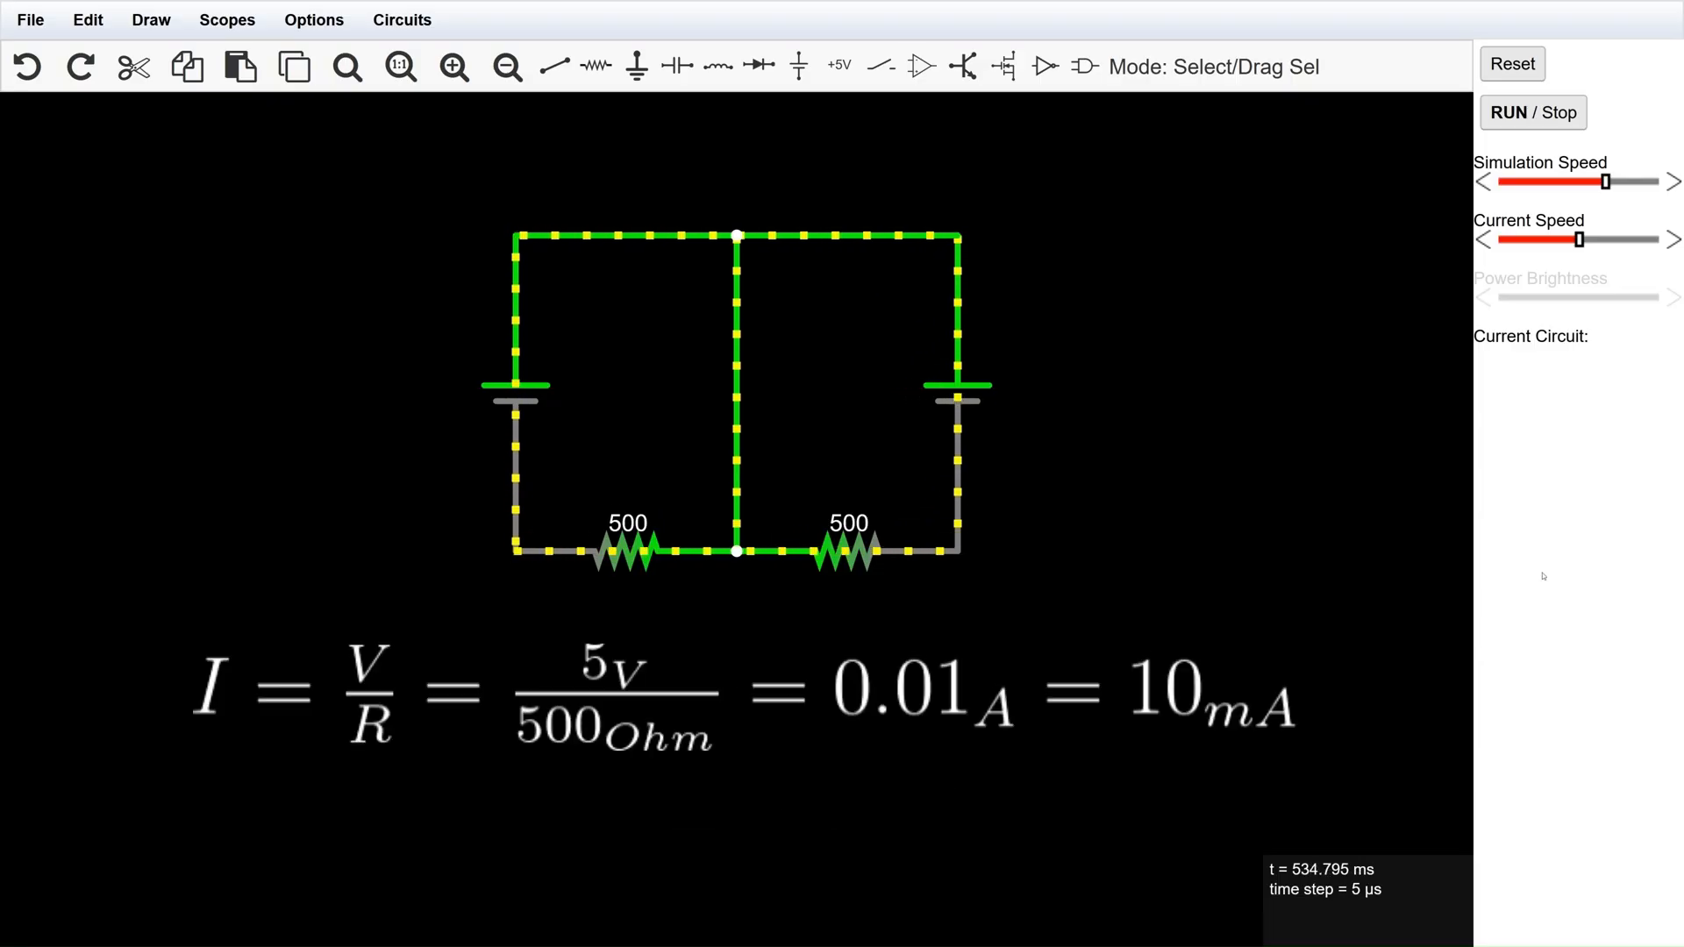
# Undo the resistor replacement and the circuit move, back to the original potentiometer circuit.
pyautogui.hotkey('ctrl', 'z')
pyautogui.hotkey('ctrl', 'z')
pyautogui.hotkey('ctrl', 'z')
pyautogui.hotkey('ctrl', 'z')
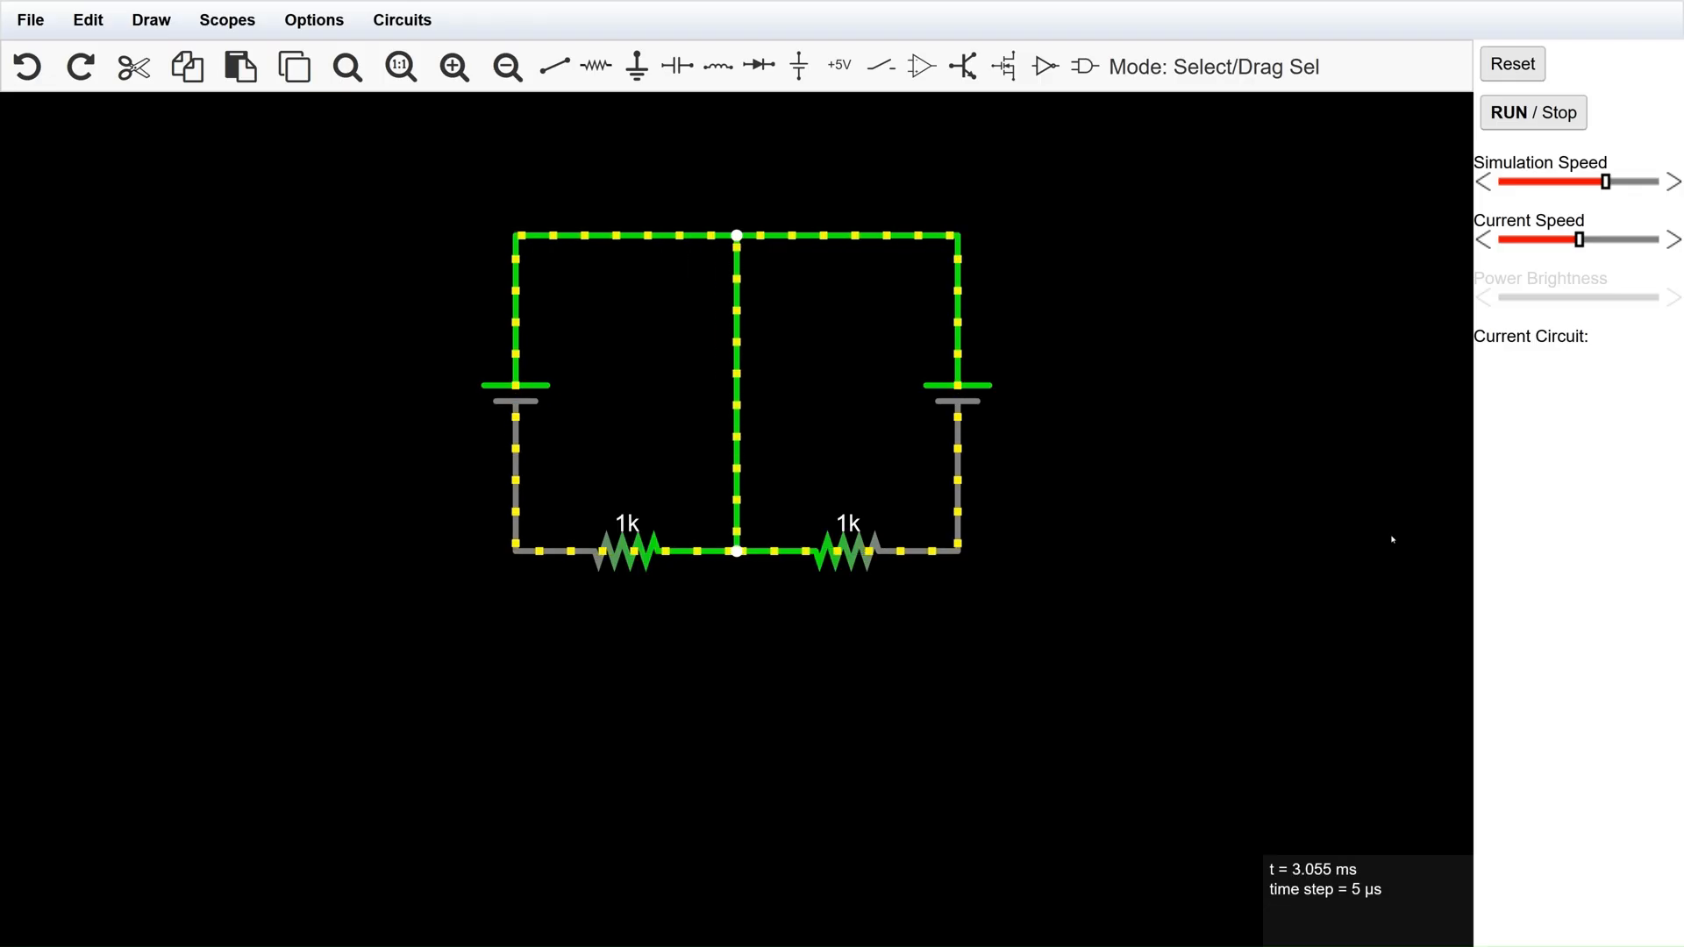
pyautogui.hotkey('ctrl', 'z')
pyautogui.hotkey('ctrl', 'z')
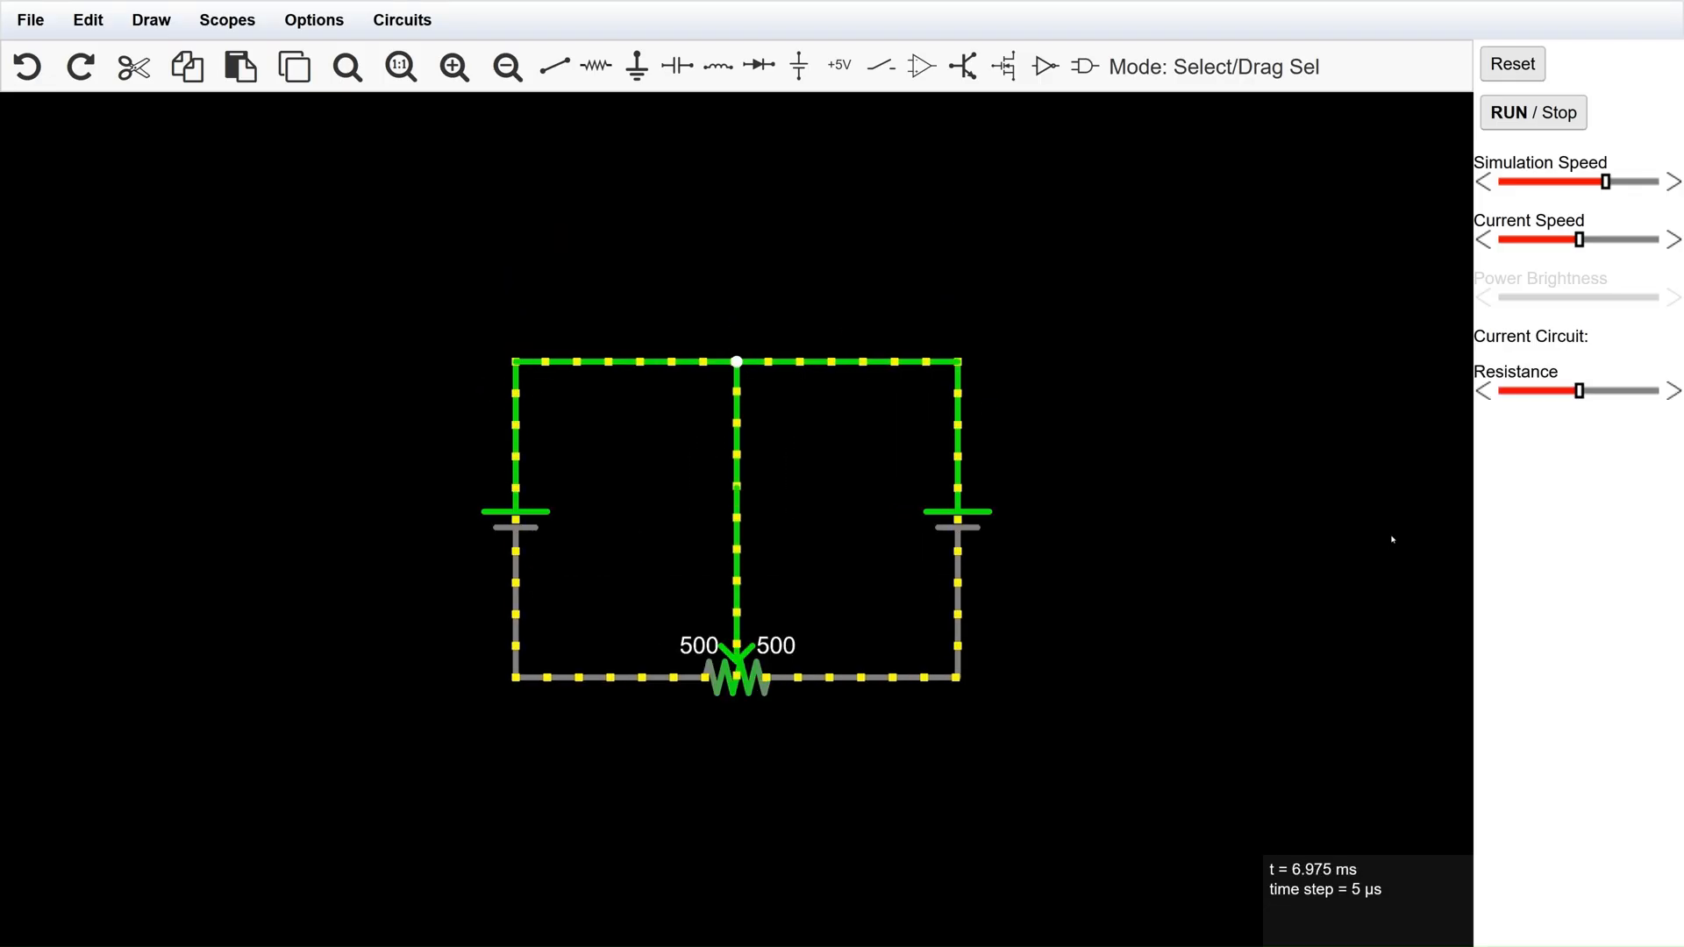
# Set the voltage of the right-hand voltage source to 10 V.
pyautogui.moveTo(814, 368)
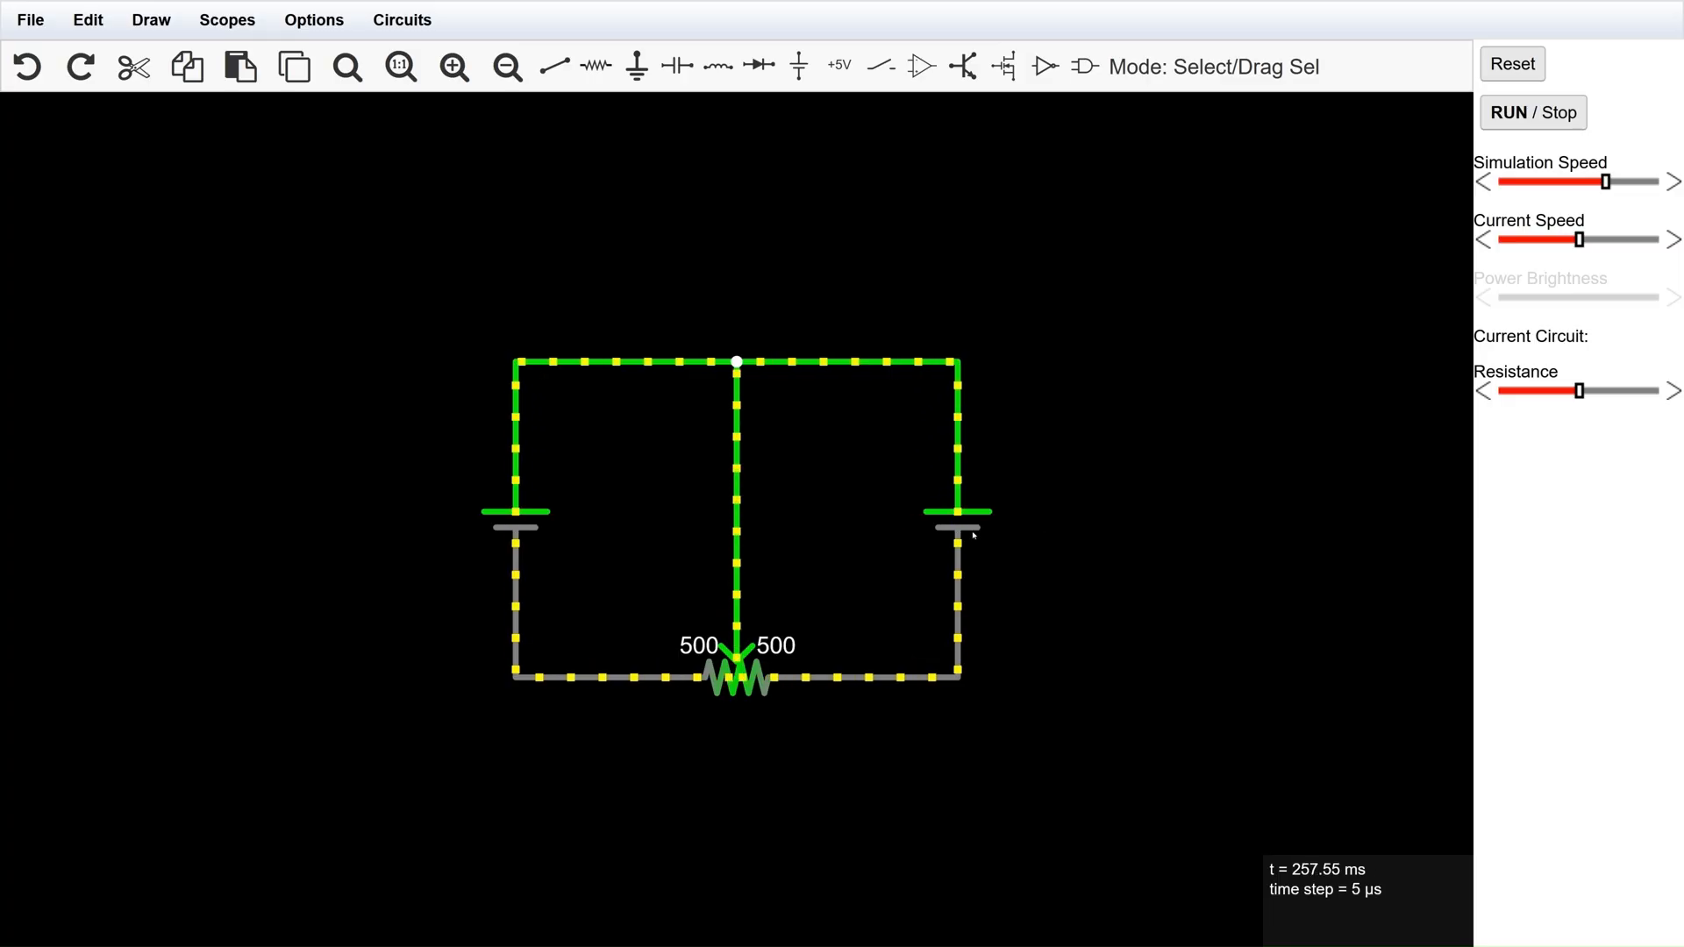
pyautogui.moveTo(964, 524)
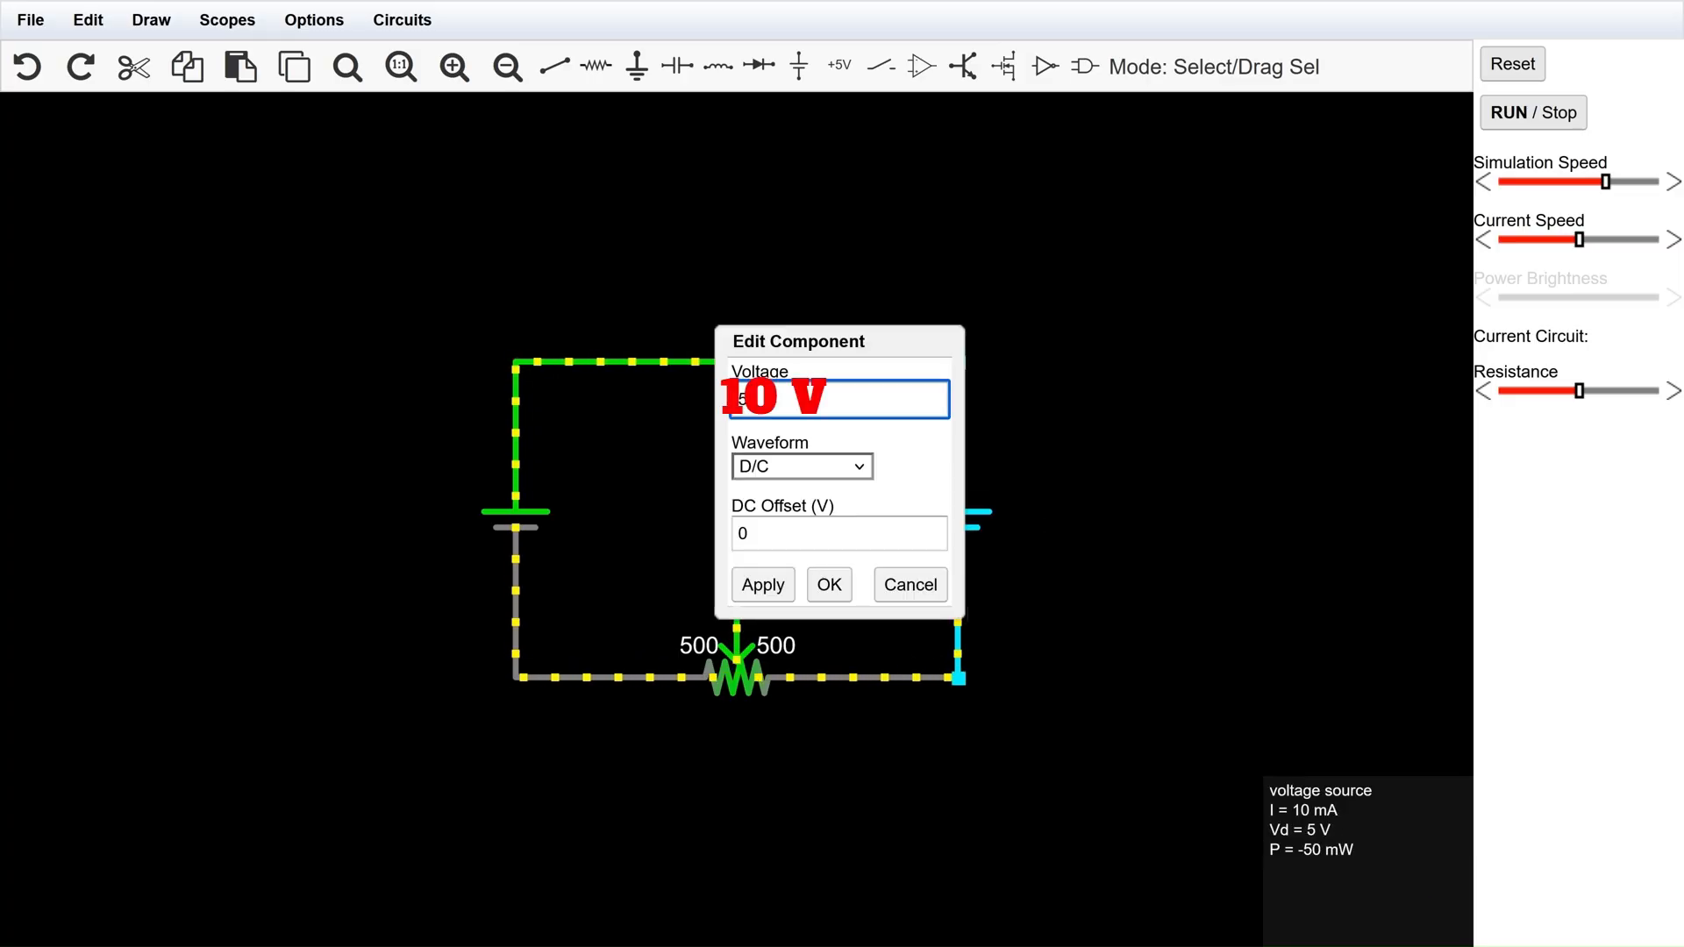
pyautogui.press('Return')
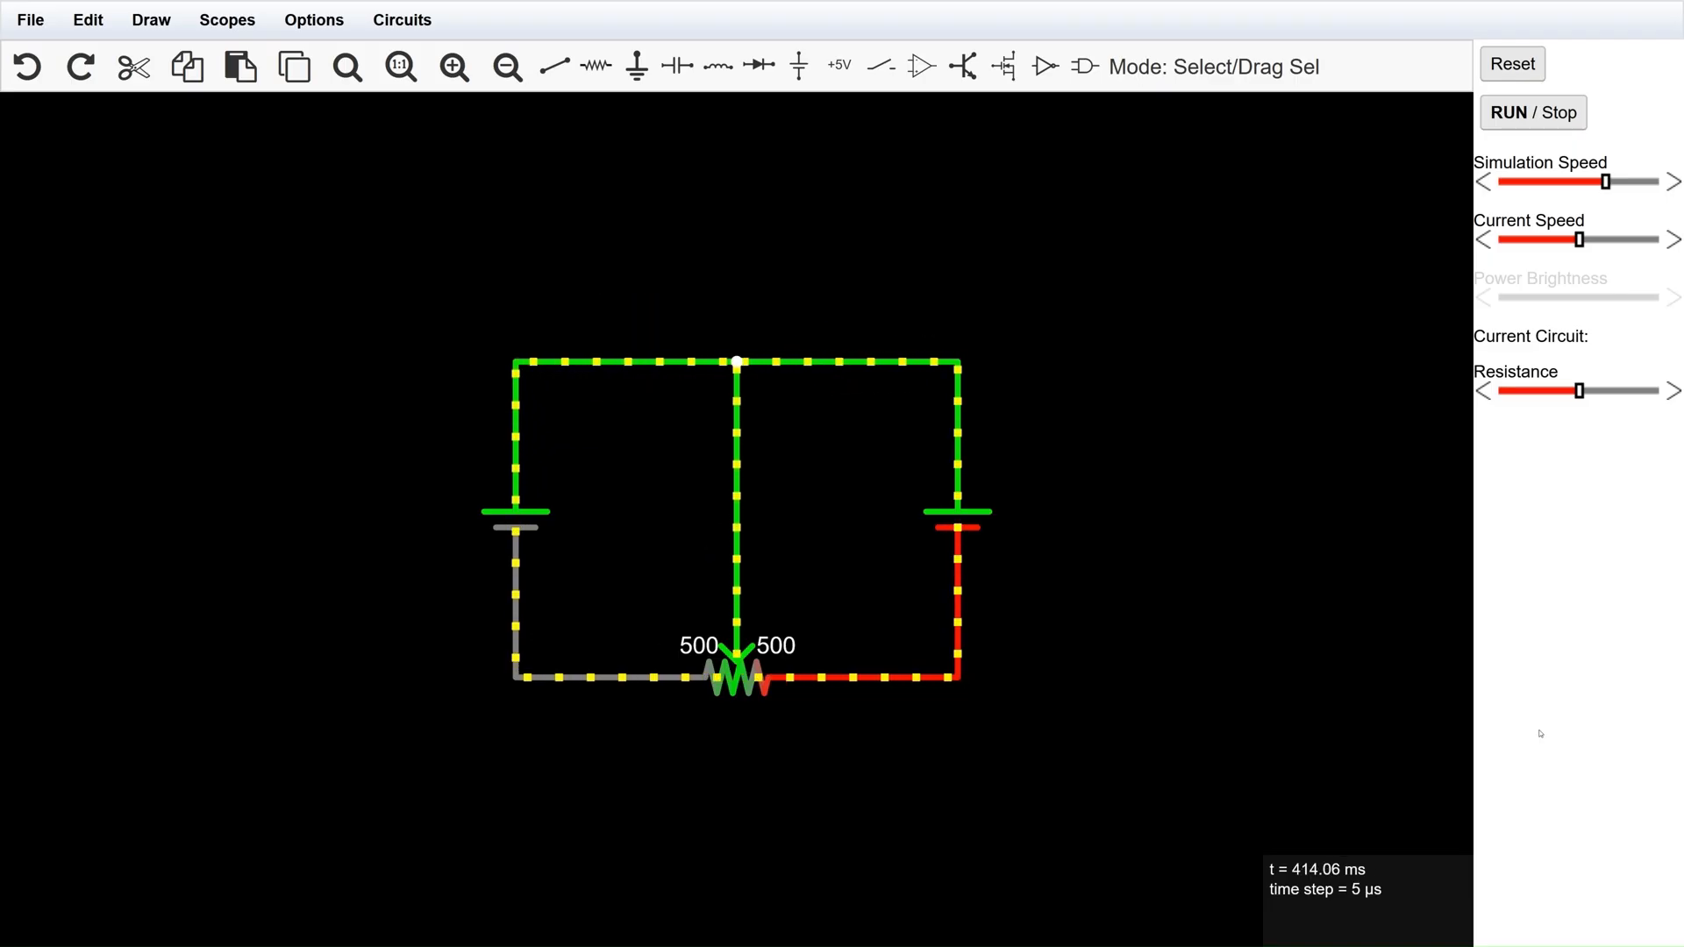
# Set the right-hand voltage source back to 5 V.
pyautogui.moveTo(962, 531)
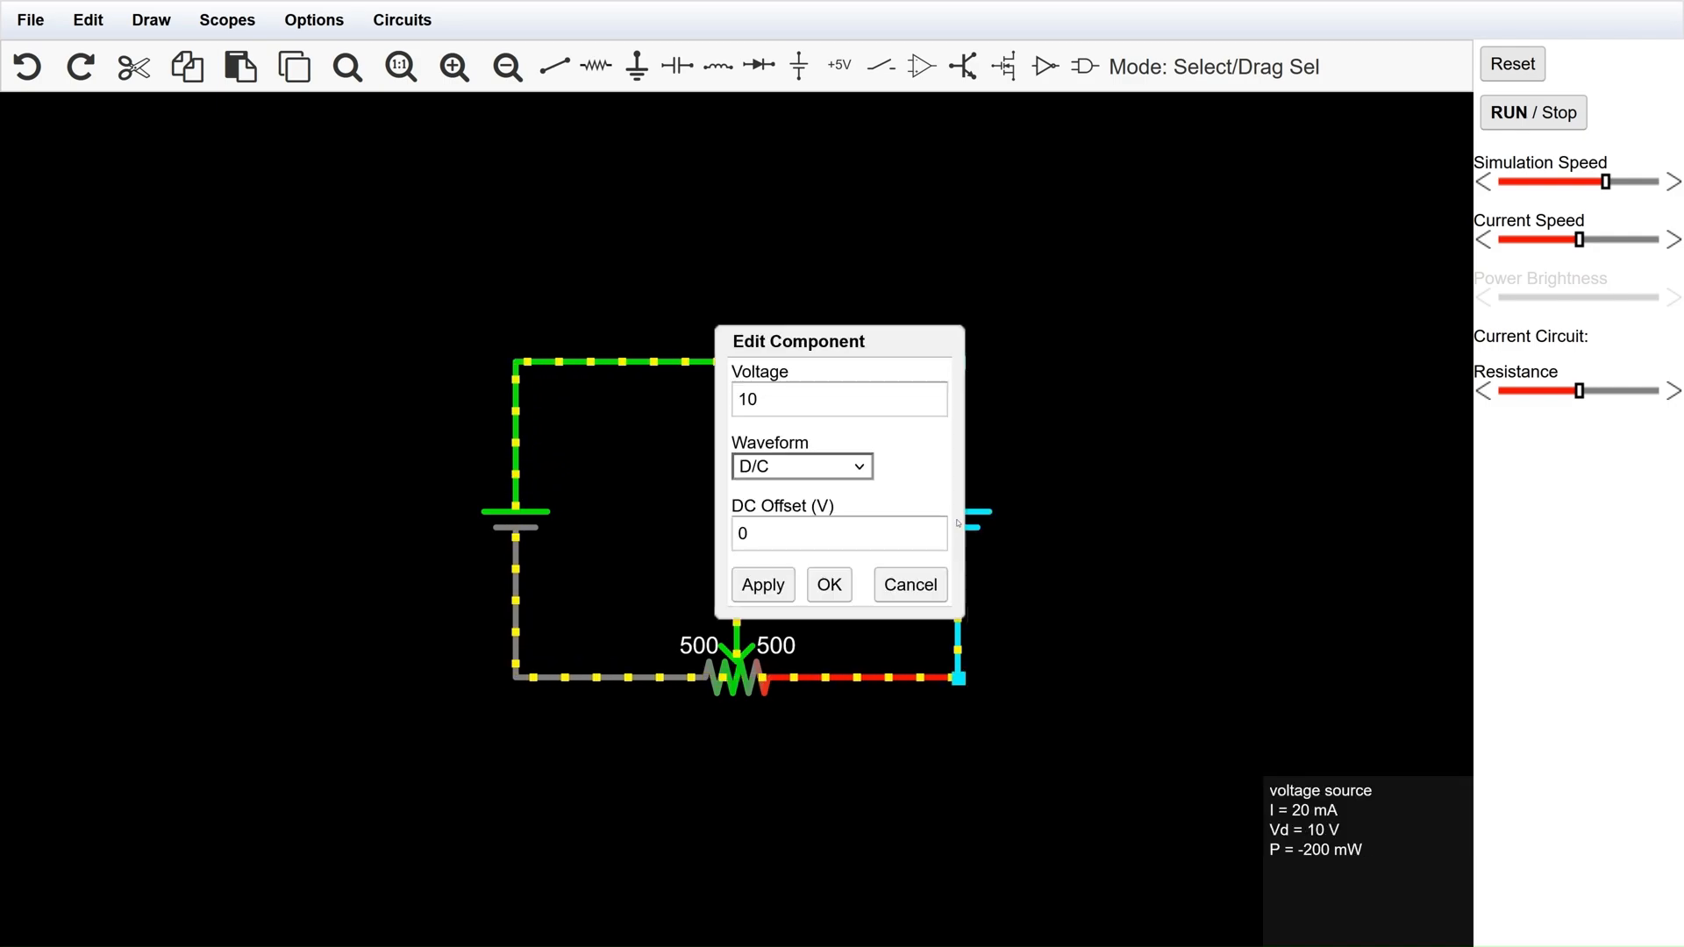
pyautogui.press('Return')
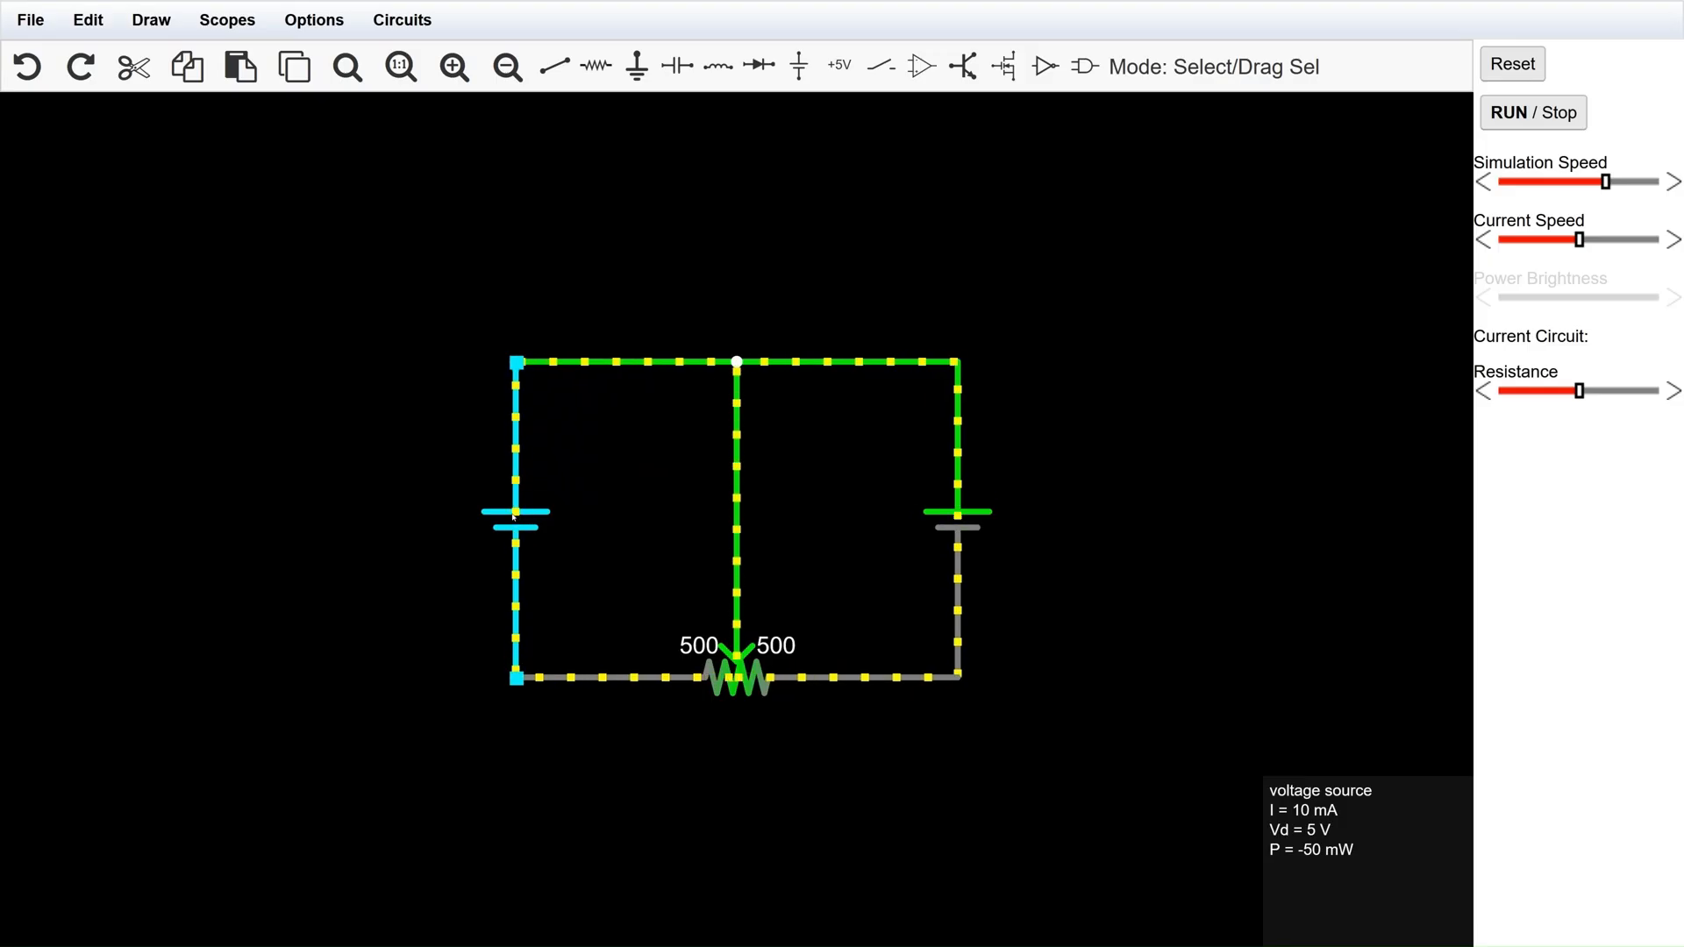
# Replace the left-hand voltage source with a plain wire joining the potentiometer's left end to the top wire.
pyautogui.press('Delete')
pyautogui.rightClick(516, 265)
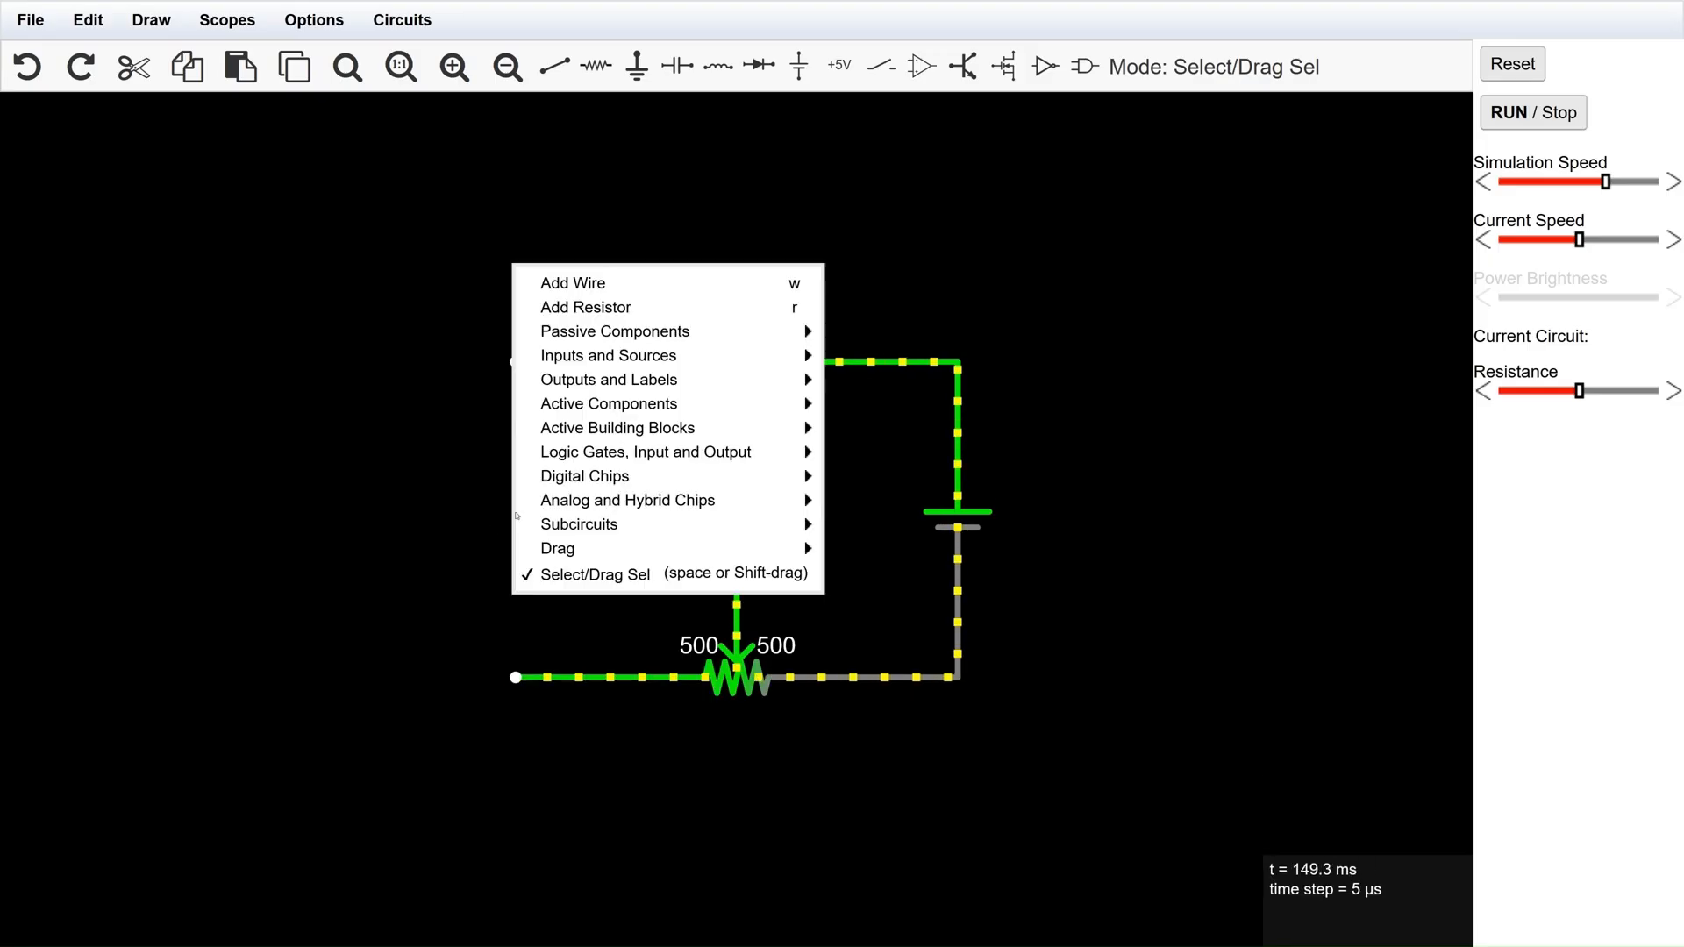
pyautogui.click(561, 282)
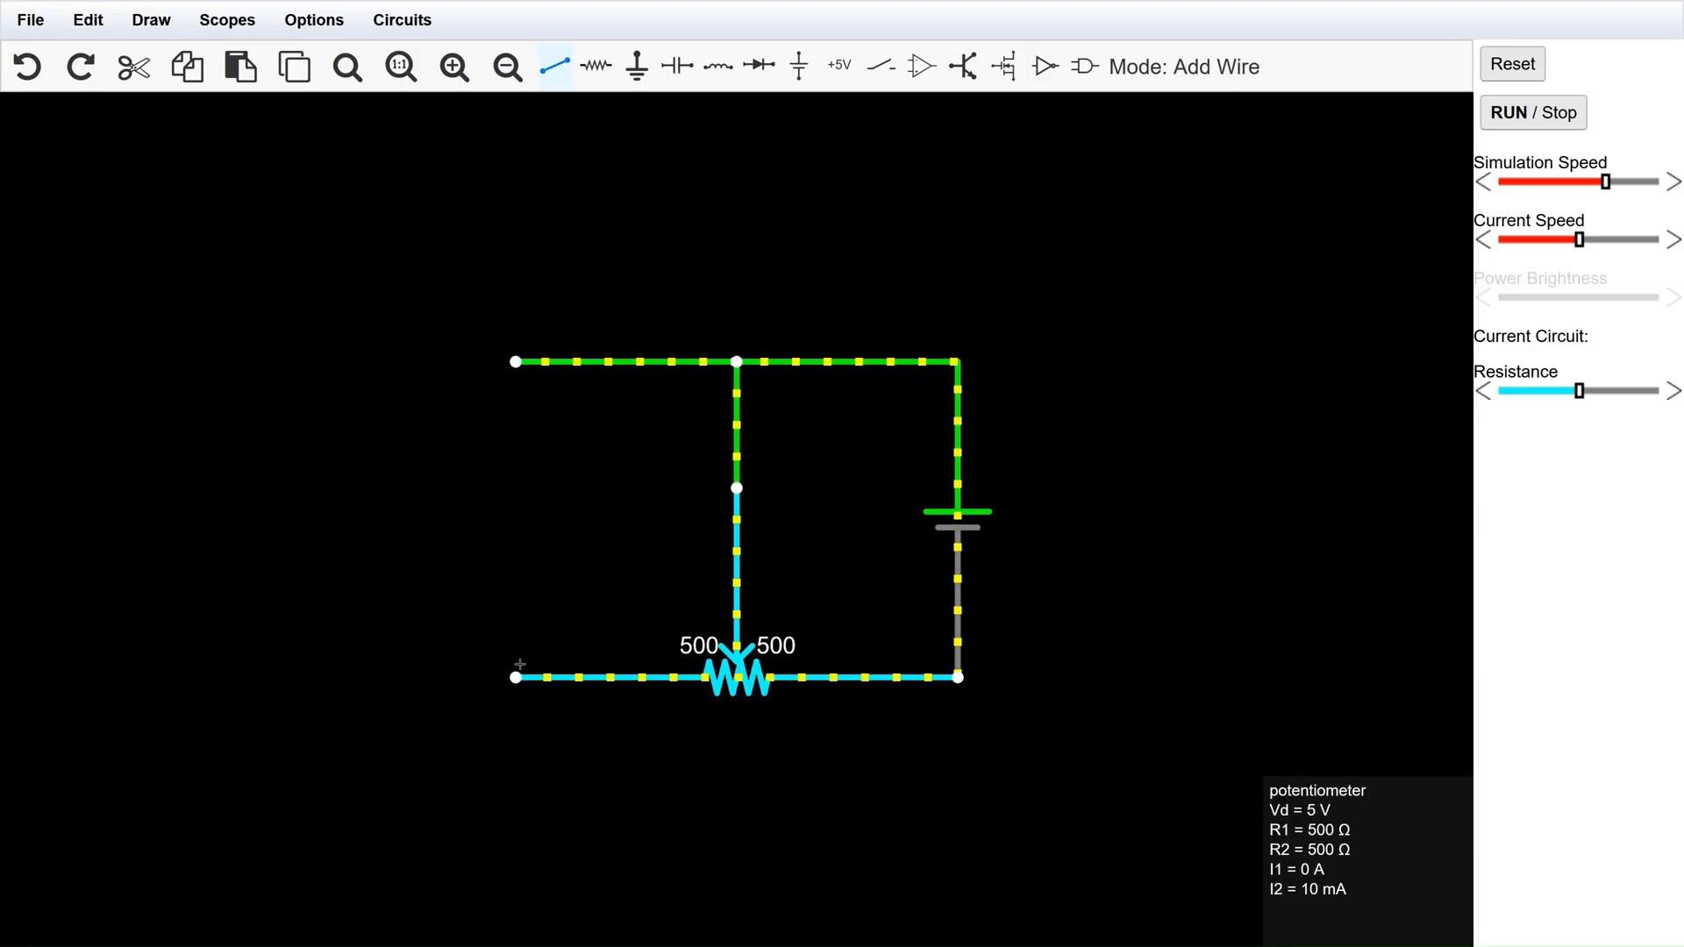
pyautogui.moveTo(516, 677); pyautogui.dragTo(516, 362)
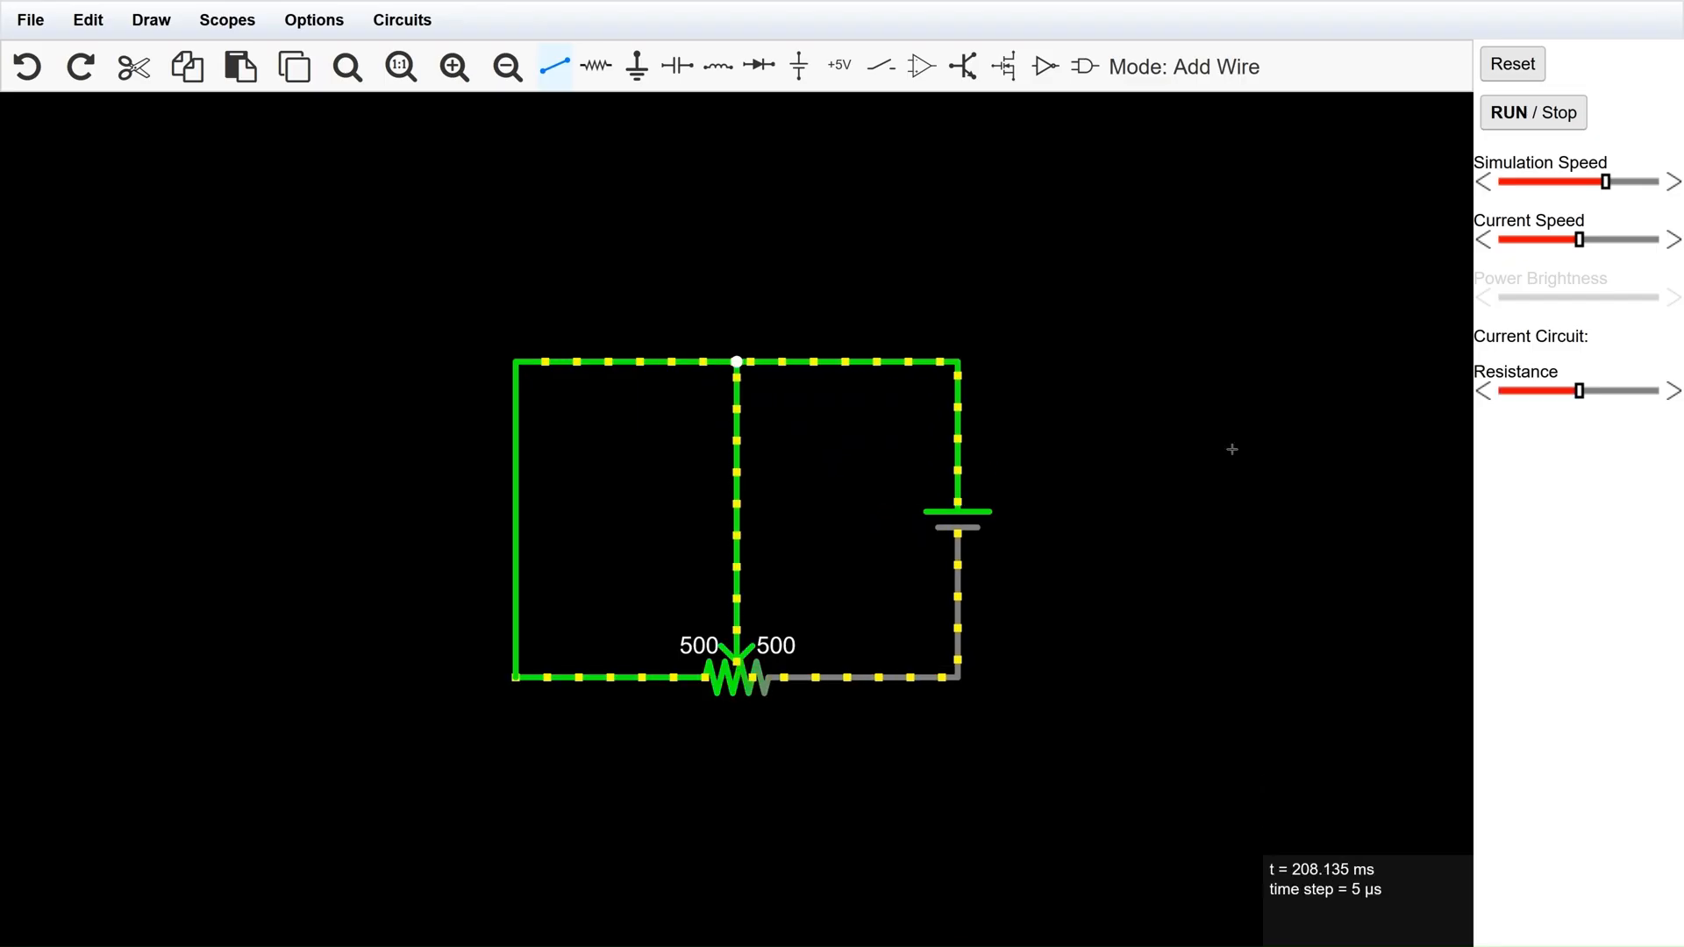